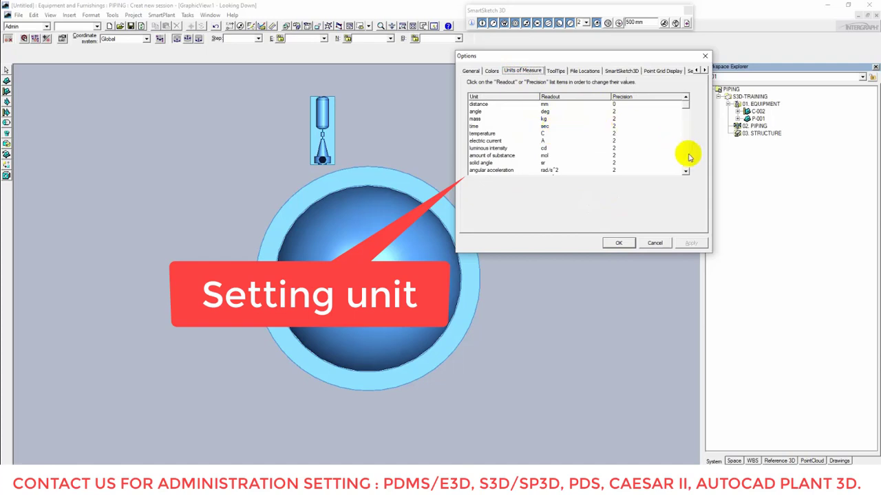
Step: Review the units of measure in the options, set the number of undo actions to 20, and apply the change
scroll(684, 157, down, 5)
scroll(685, 161, down, 4)
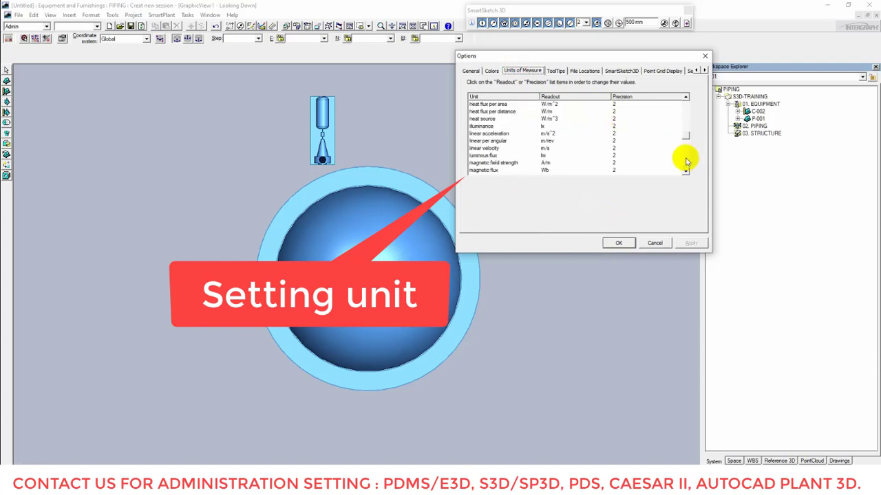
click(470, 72)
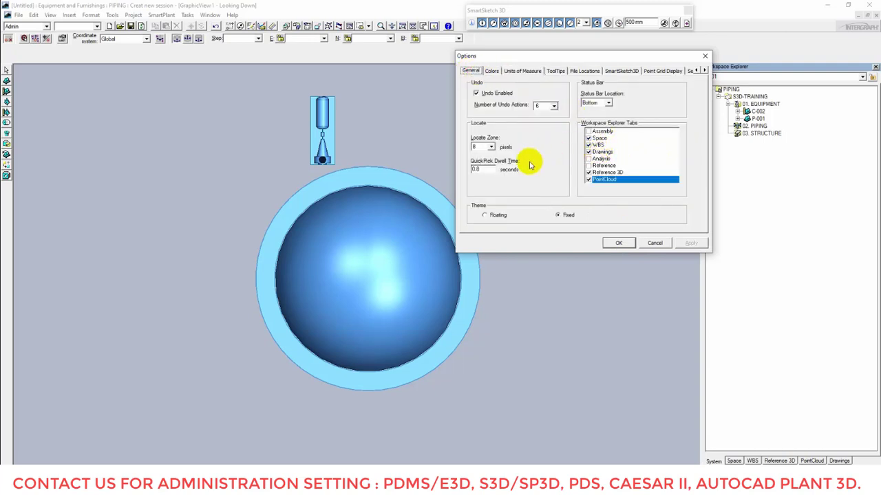
click(553, 105)
drag(558, 125, 566, 157)
click(548, 131)
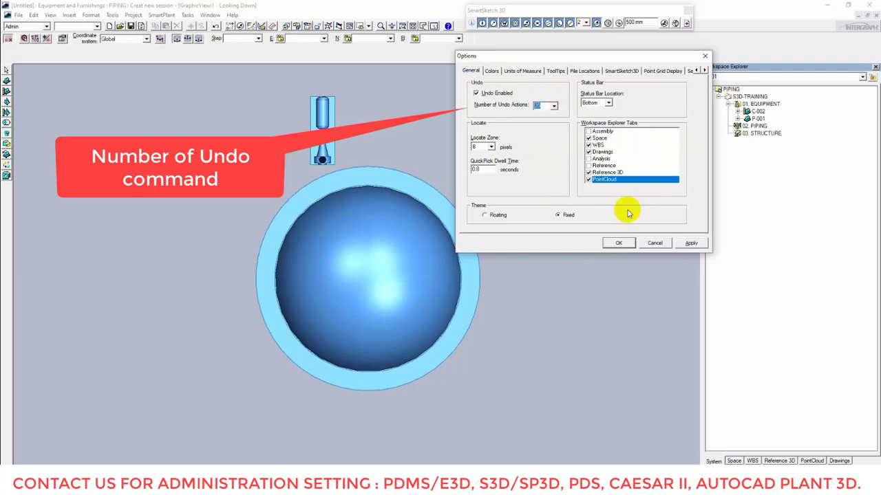
click(690, 243)
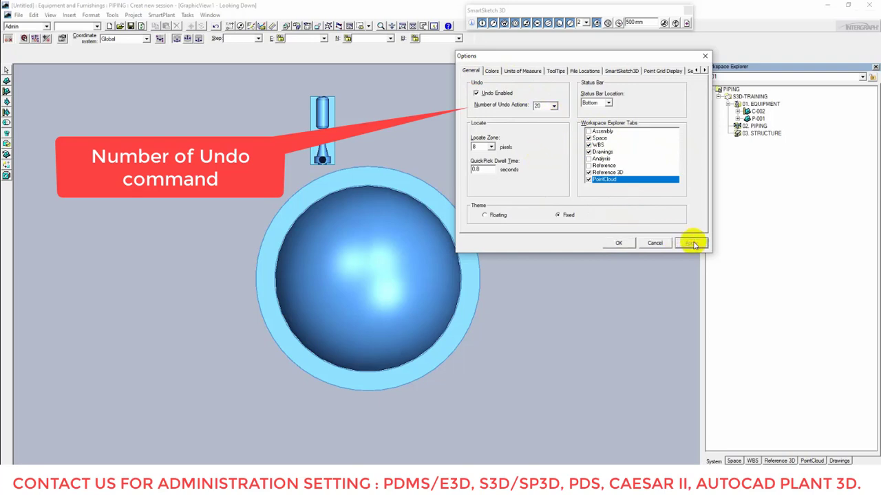
click(620, 244)
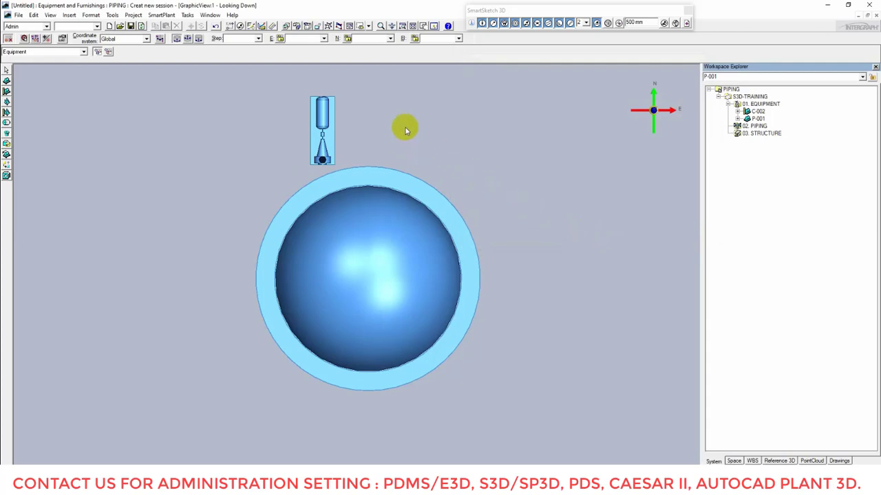
Step: Orbit the model to a tilted 3D view showing the full height of the vessel and the pump beside it
click(349, 26)
drag(360, 69, 472, 183)
key(Escape)
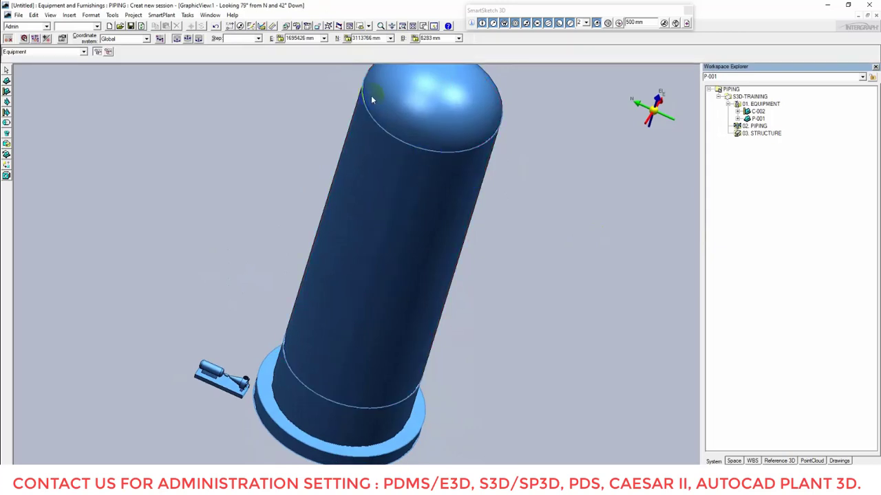
Step: Open Common Views and inspect the model in plan, looking north and looking east, finishing in the plan view
click(329, 24)
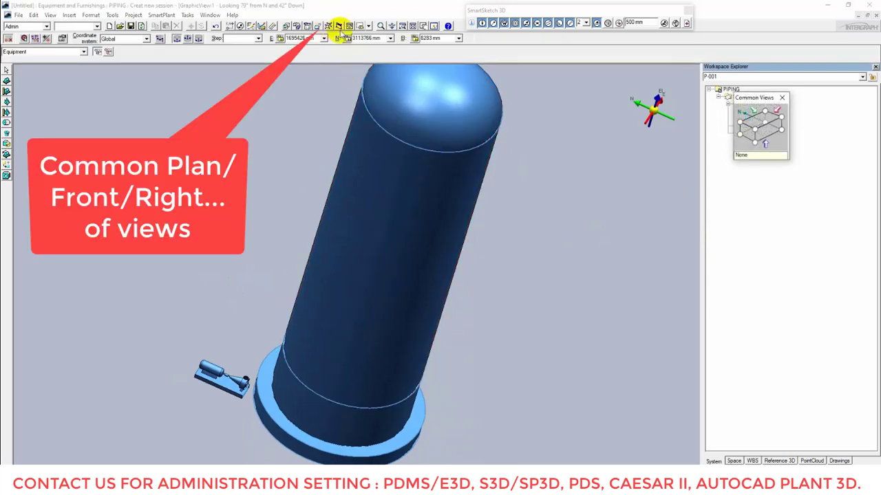
drag(747, 92, 720, 6)
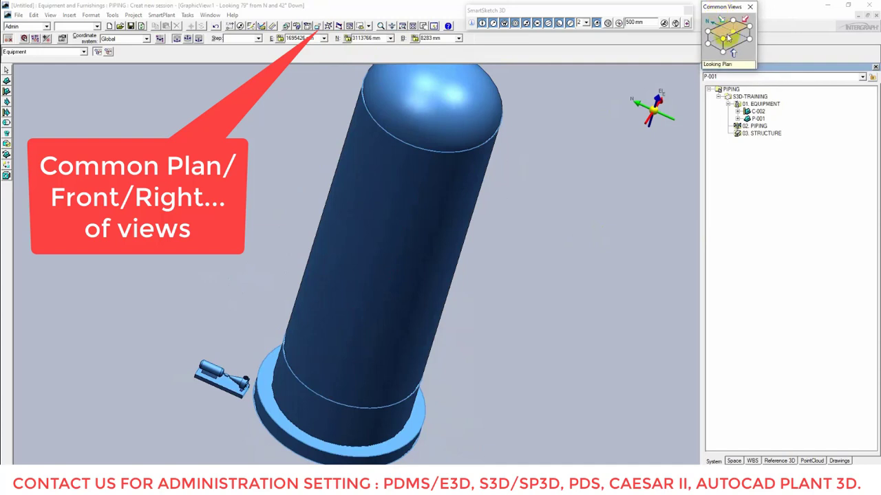
click(726, 33)
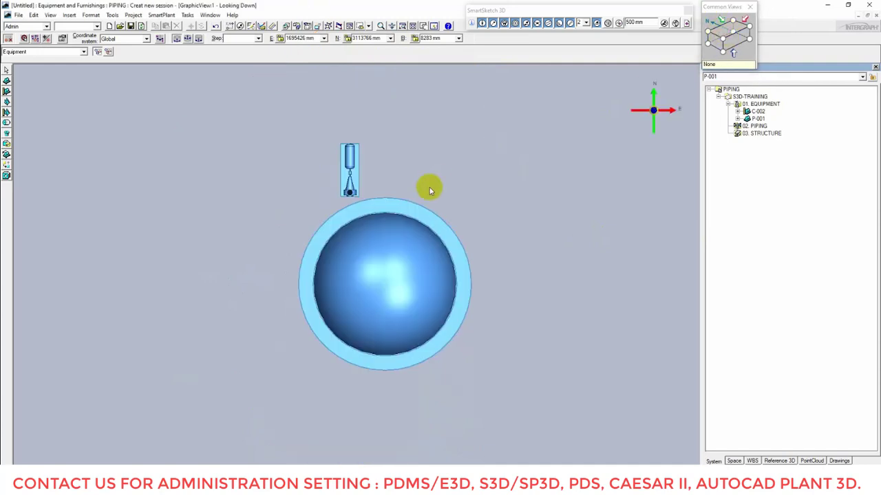
click(731, 45)
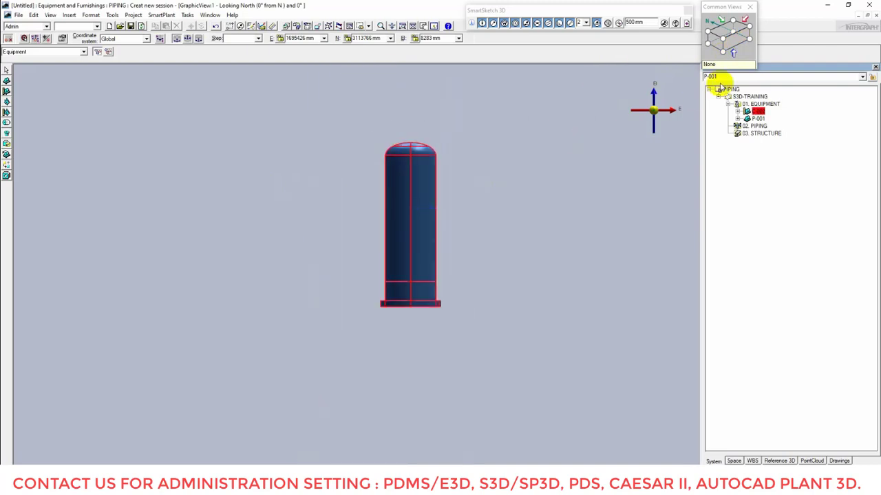
click(716, 40)
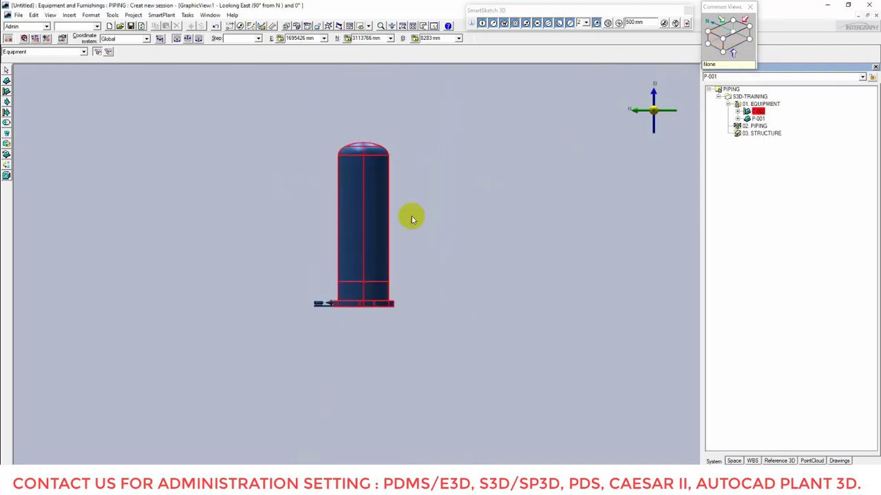
click(726, 32)
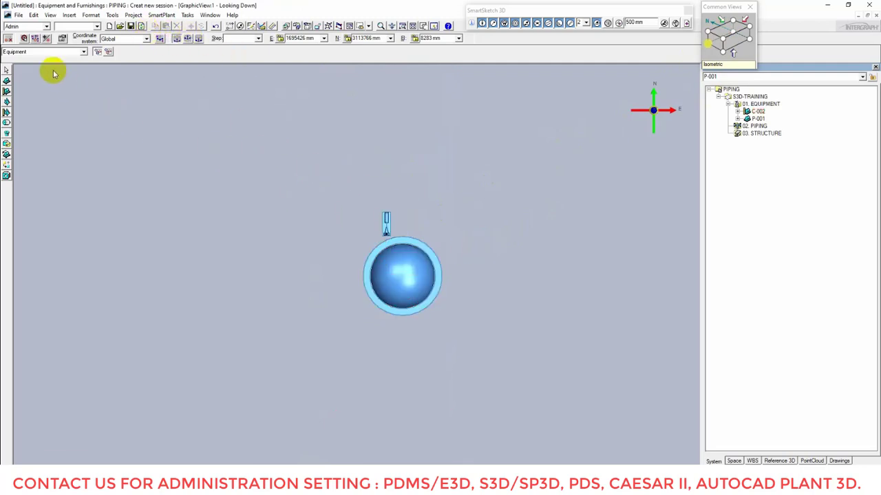
Step: With the Equipment locate filter active, copy pump P-001 using the north-east corner of its base as the reference point
click(43, 52)
click(20, 89)
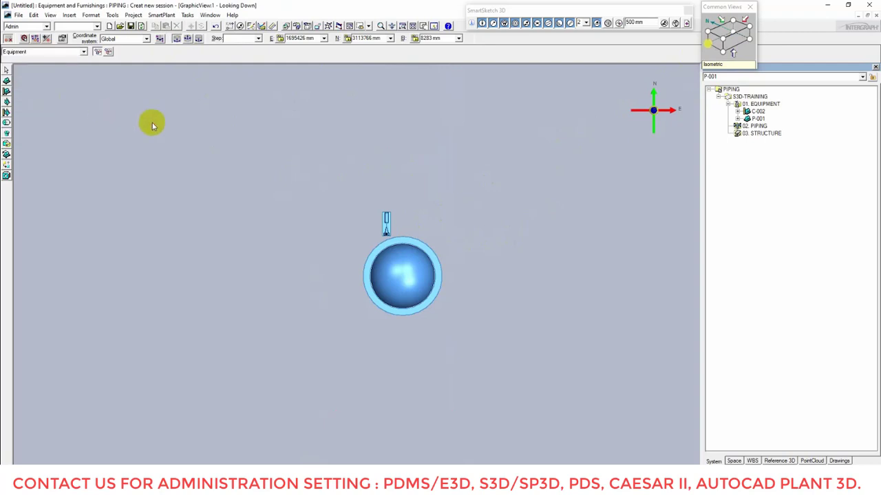
scroll(413, 240, up, 3)
click(362, 227)
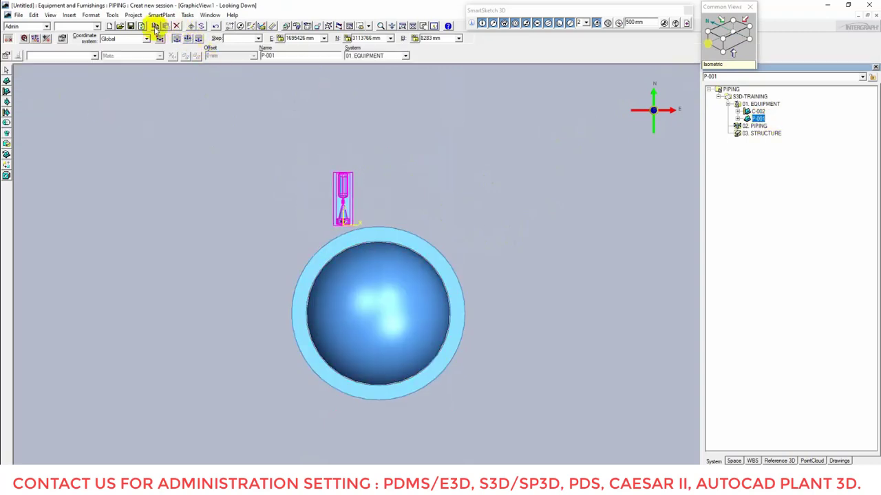
click(33, 14)
click(44, 40)
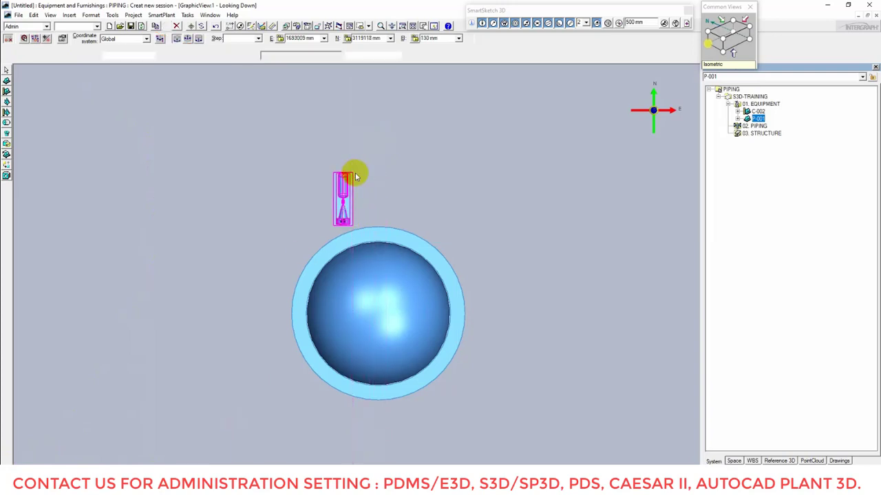
click(356, 178)
Step: Paste the pump under 01. EQUIPMENT with original permission groups kept and Paste in place off, placing it at easting 1695000 mm
click(33, 15)
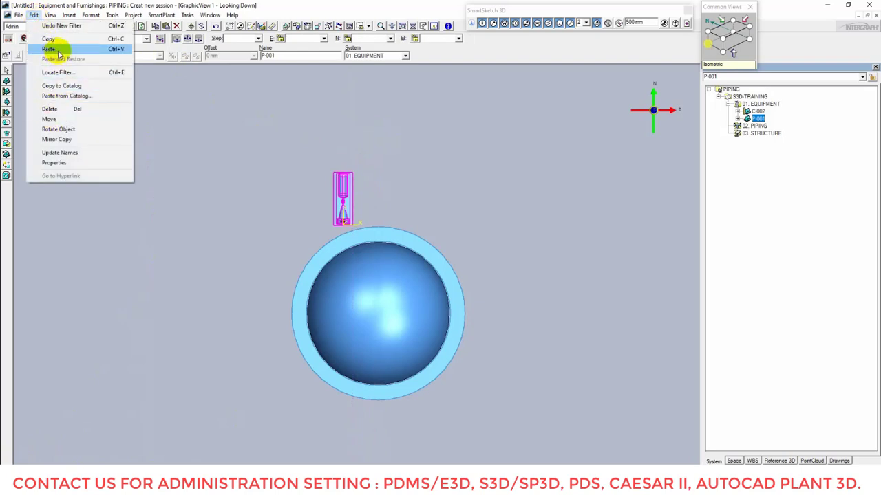
click(168, 16)
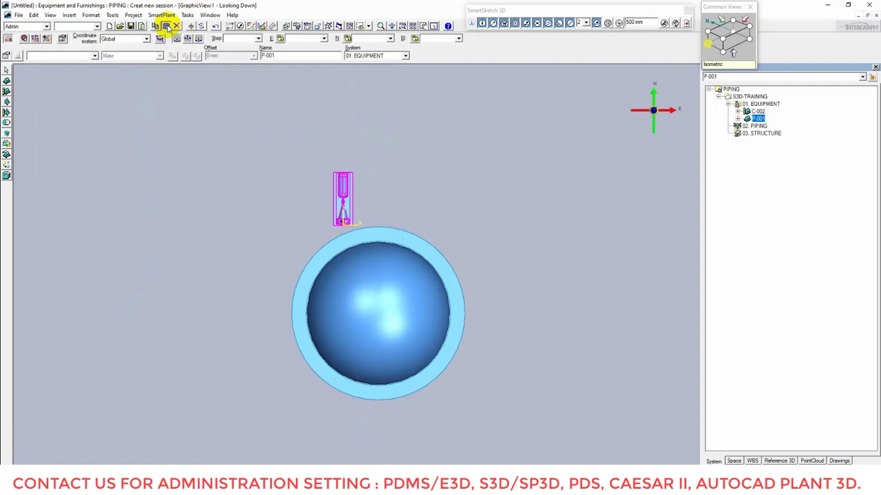
click(167, 26)
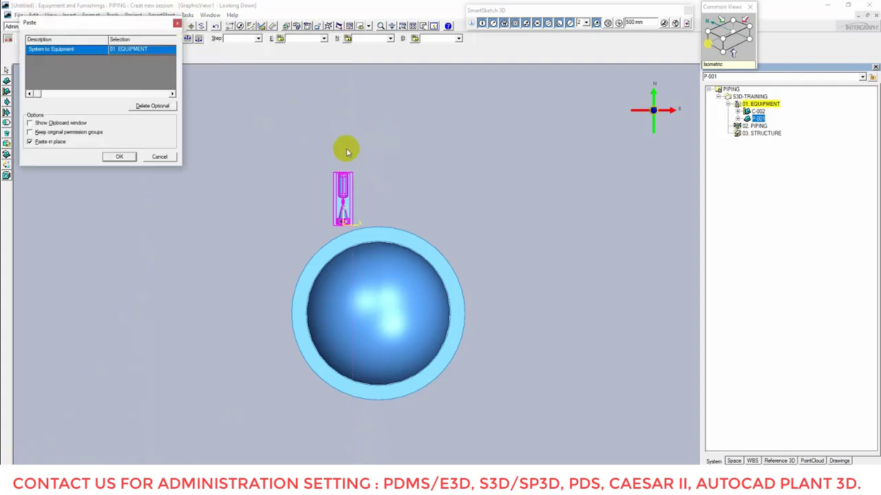
click(46, 143)
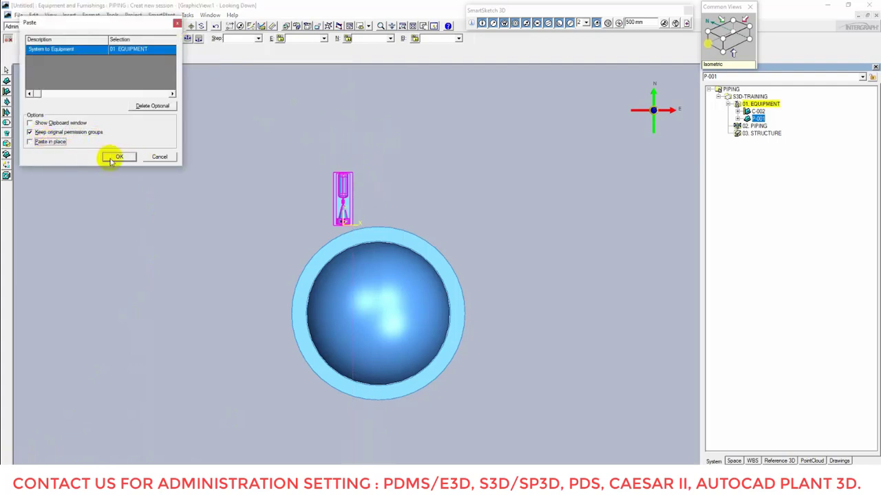
click(118, 156)
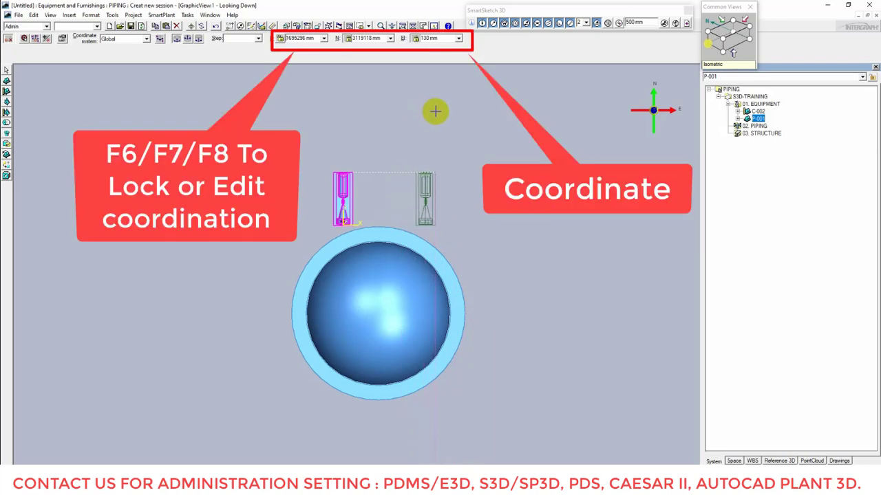
key(F6)
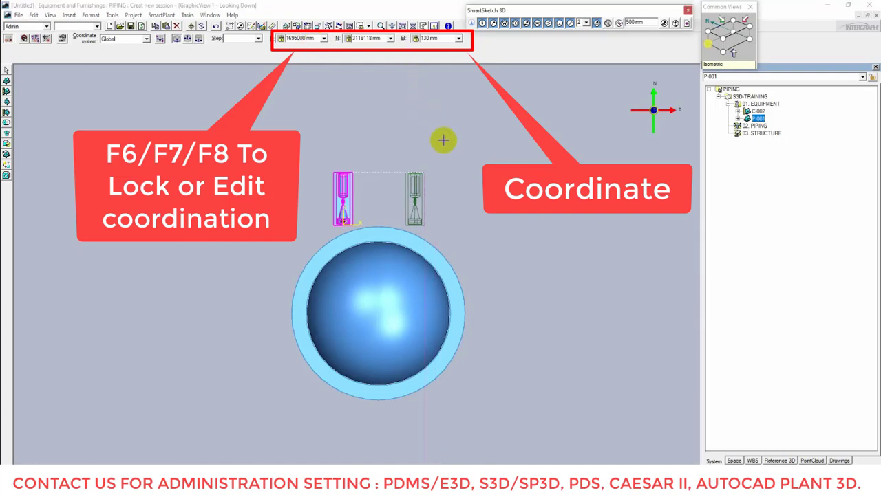
click(448, 164)
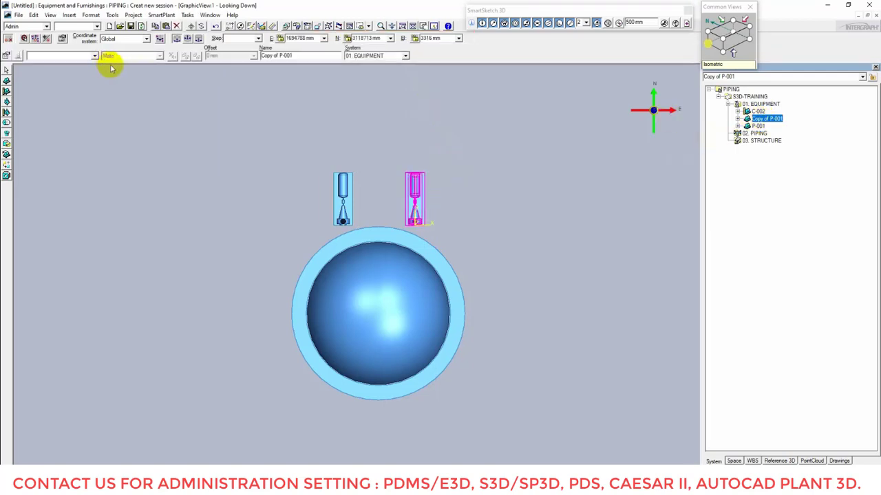
Step: Rename the copied pump as P-002 and deselect it
drag(279, 56, 232, 55)
key(Delete)
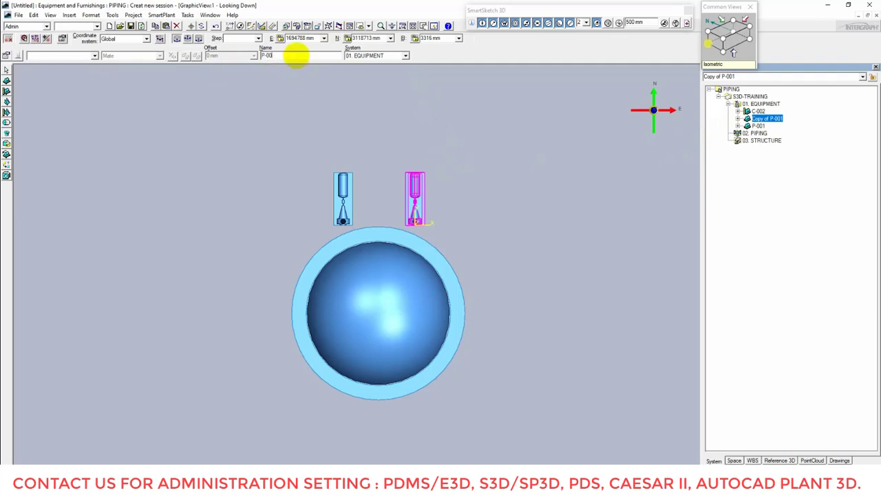
click(315, 108)
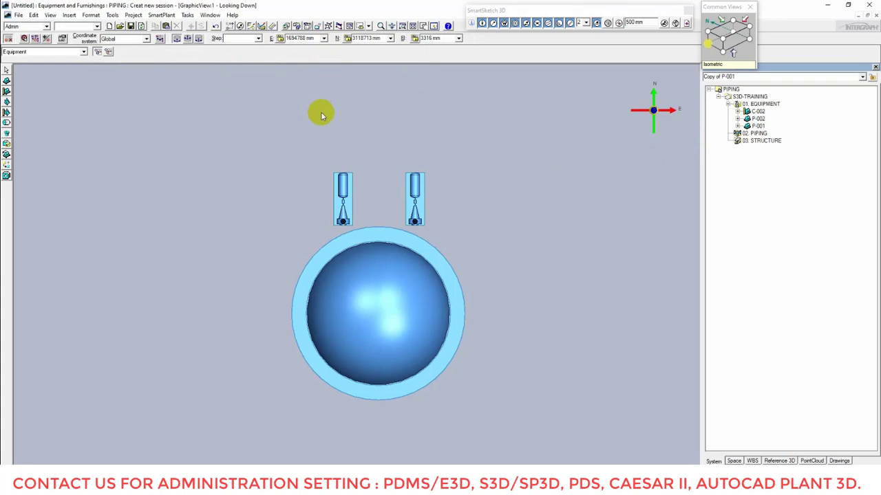
Step: Move pumps P-001 and P-002 together 2500 mm north, starting from the north-east corner of P-002's base
drag(321, 111, 431, 182)
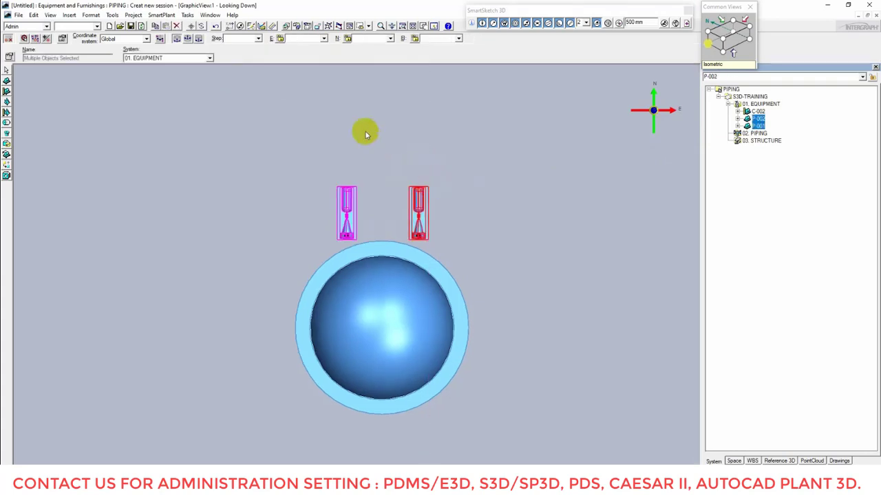
click(33, 14)
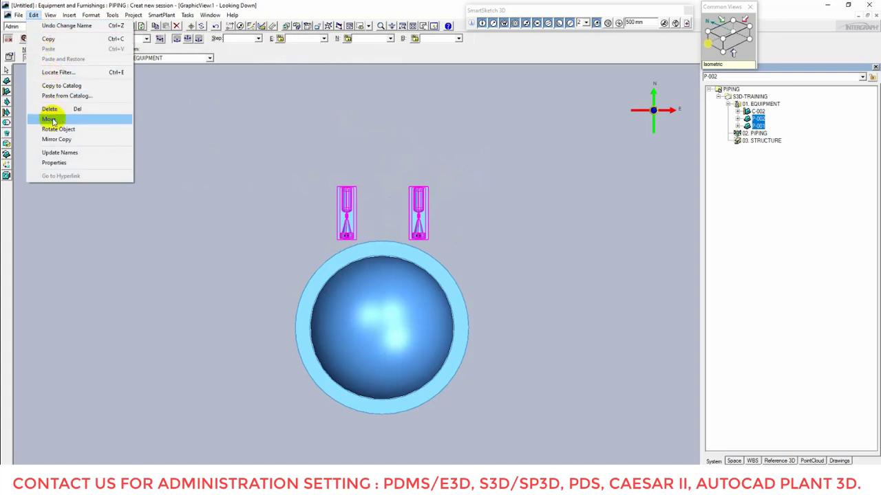
click(161, 8)
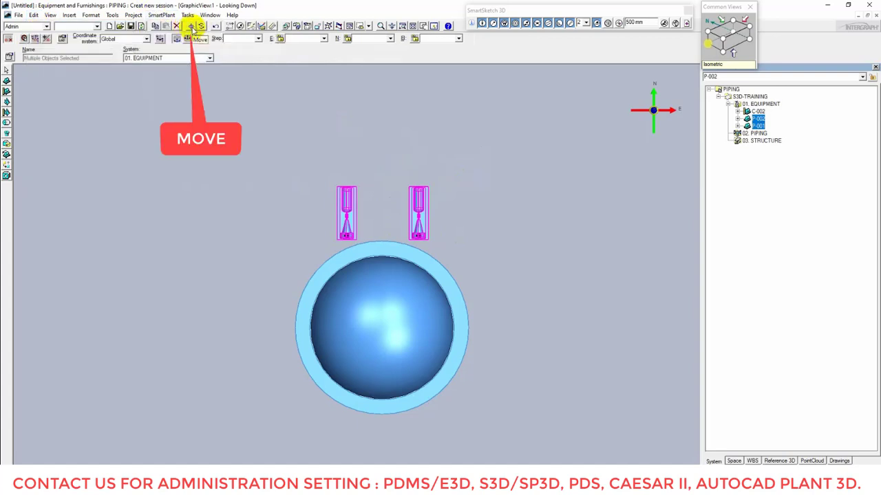
click(192, 27)
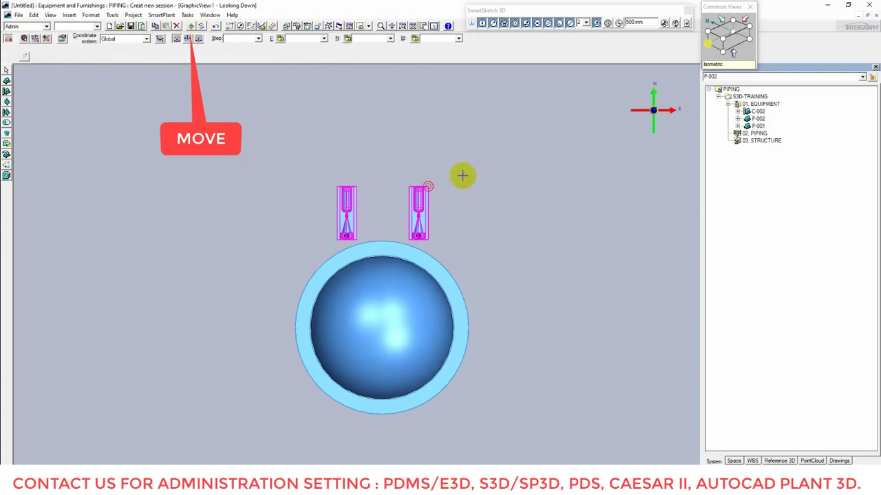
click(427, 181)
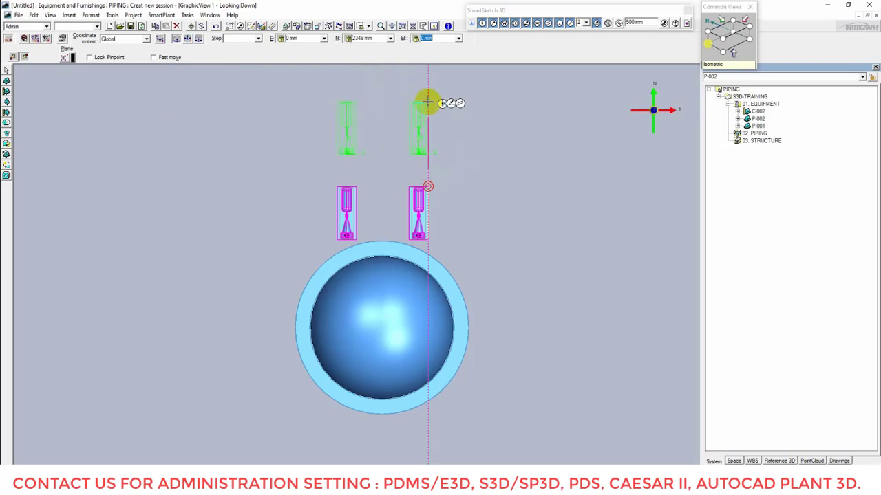
click(375, 39)
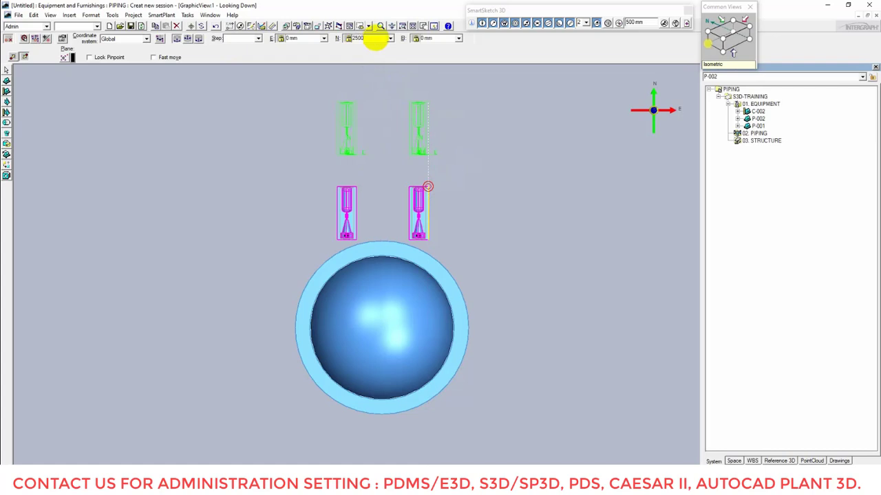
click(457, 126)
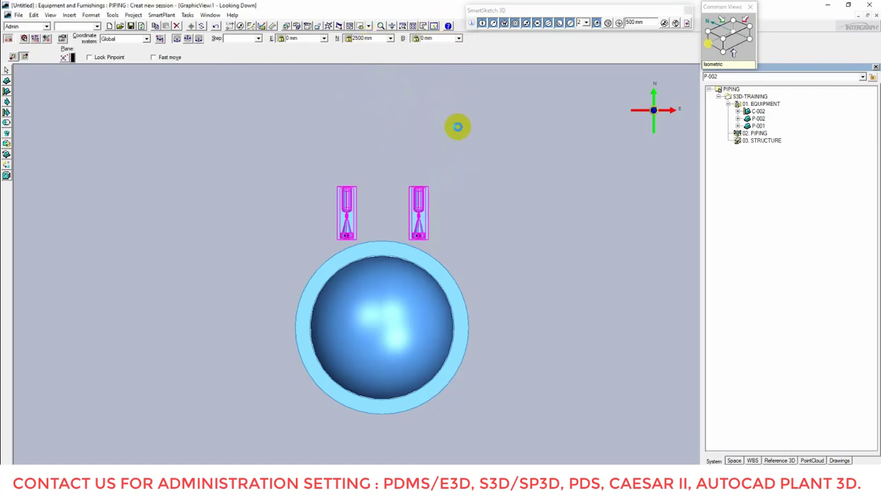
click(458, 130)
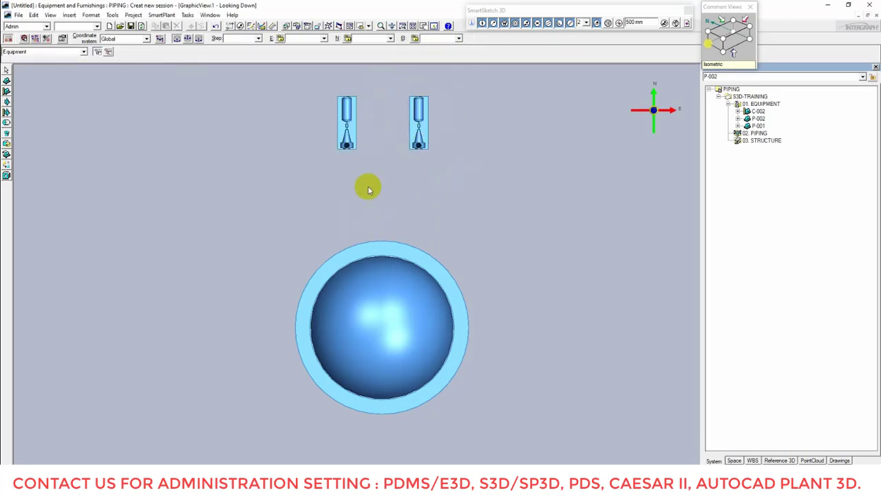
Step: Set up a rotation of pump P-002 about an Up/Down axis through the centre of vessel C-002
drag(418, 110, 473, 172)
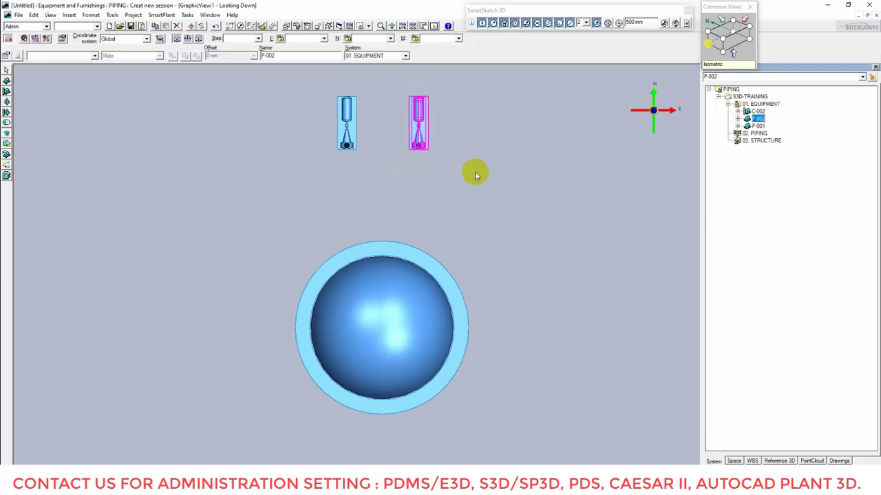
scroll(465, 169, down, 1)
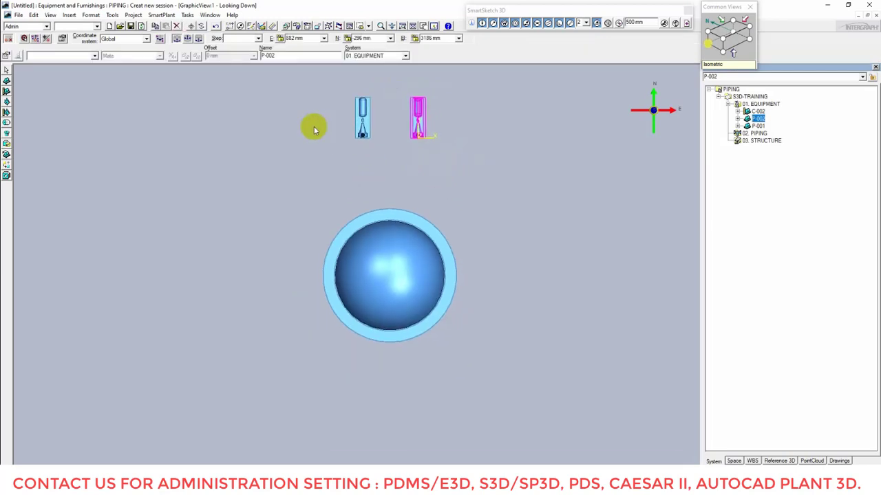
click(33, 14)
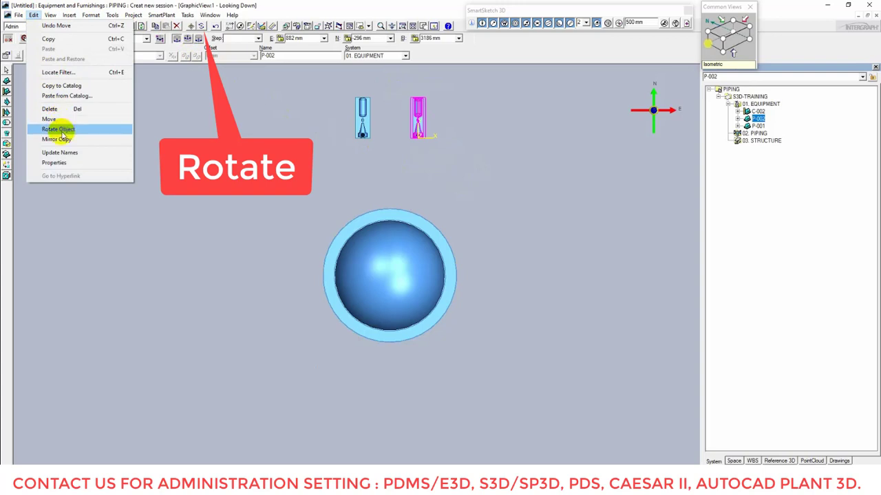
click(173, 6)
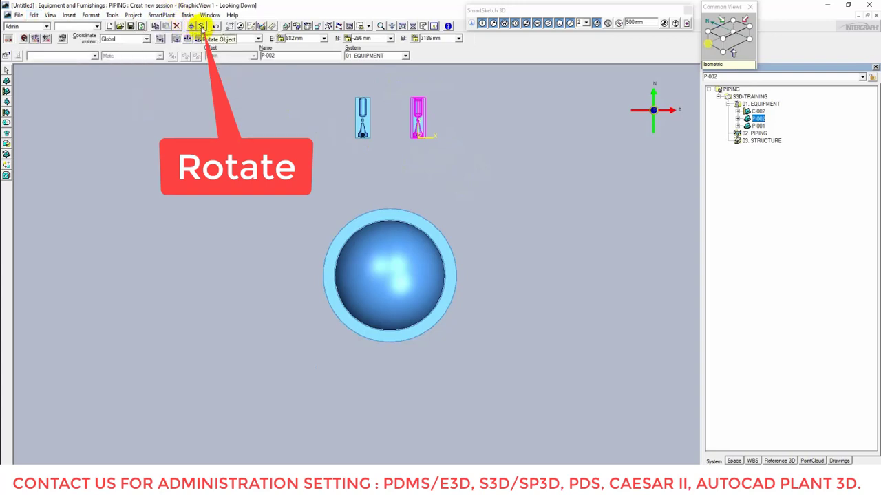
click(201, 26)
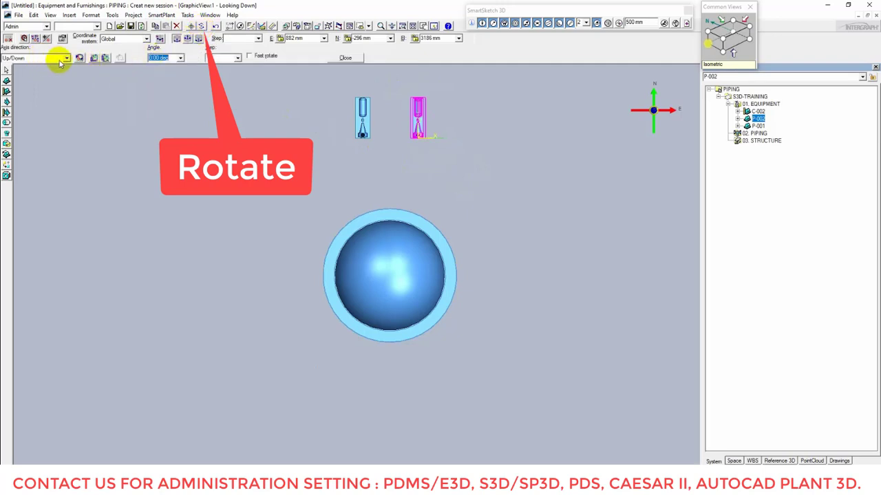
click(61, 59)
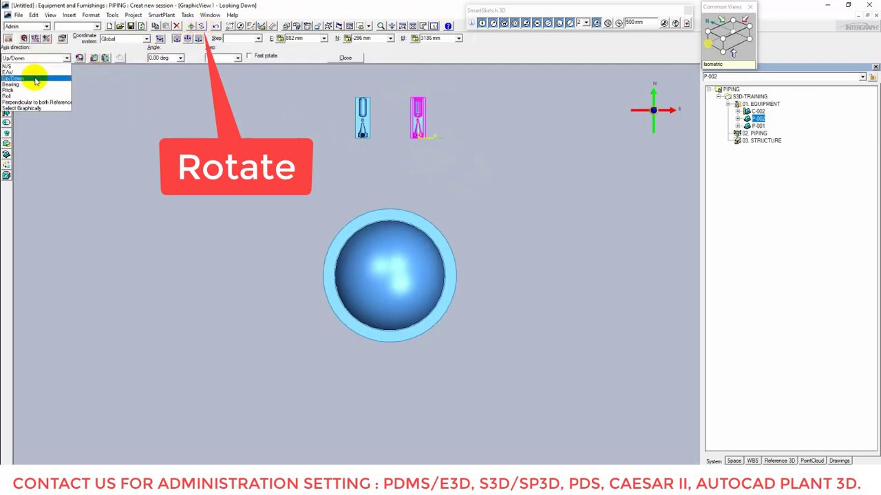
click(36, 80)
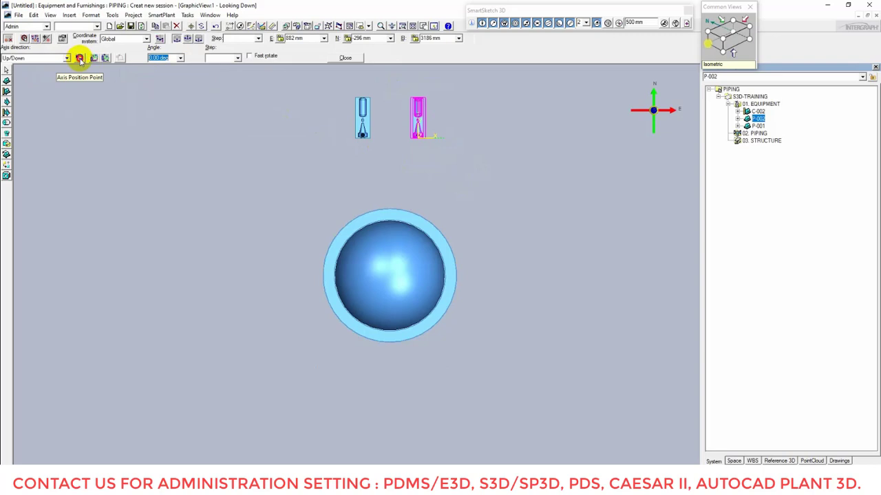
click(80, 59)
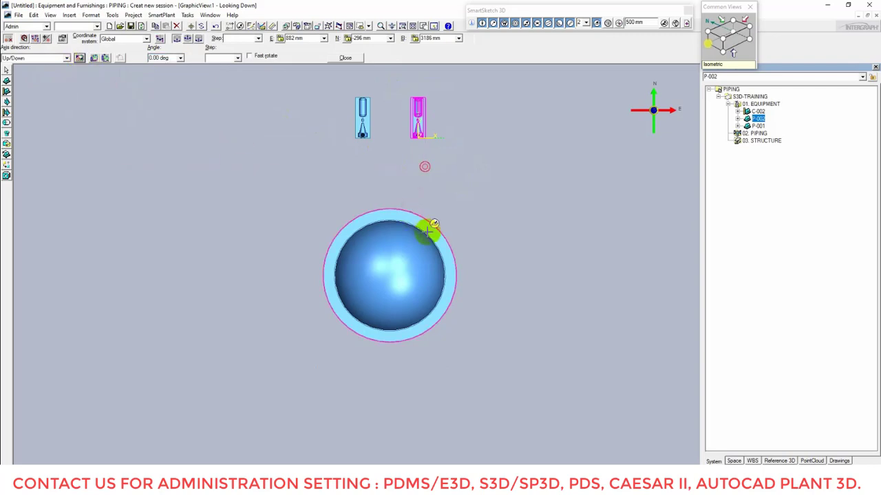
click(390, 275)
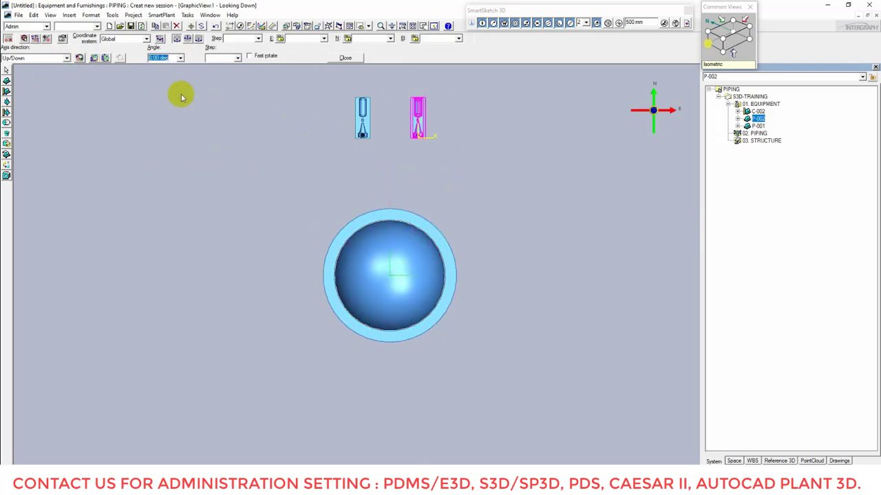
Step: Rotate pump P-002 by 90 degrees around the vessel's vertical axis
text(90)
key(Return)
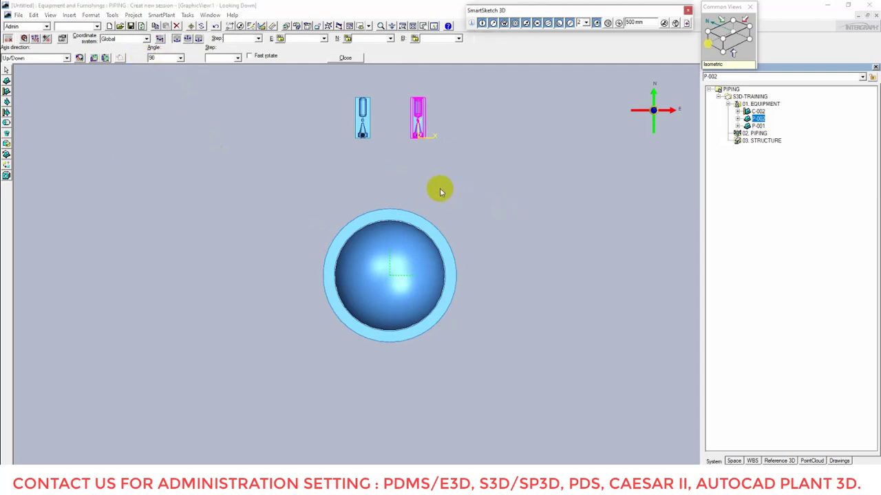
key(Return)
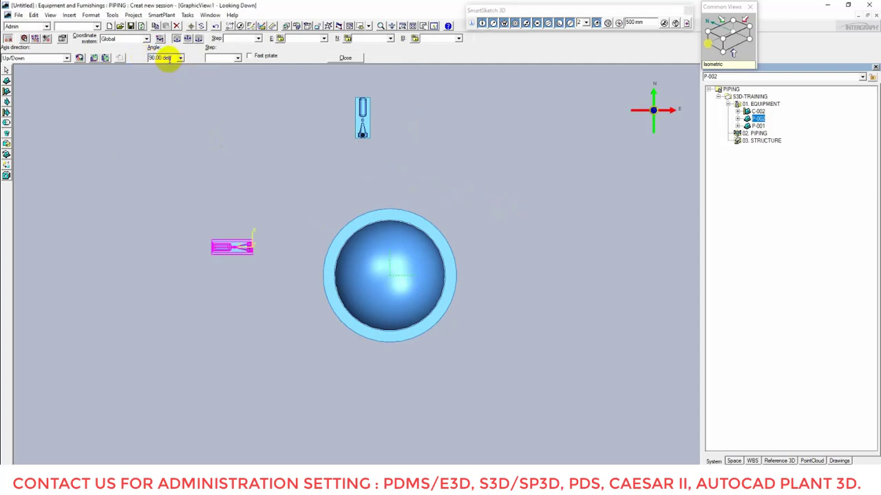
Step: Change the rotation angle of pump P-002 to -90 degrees, finish the rotation and deselect the pump
click(165, 58)
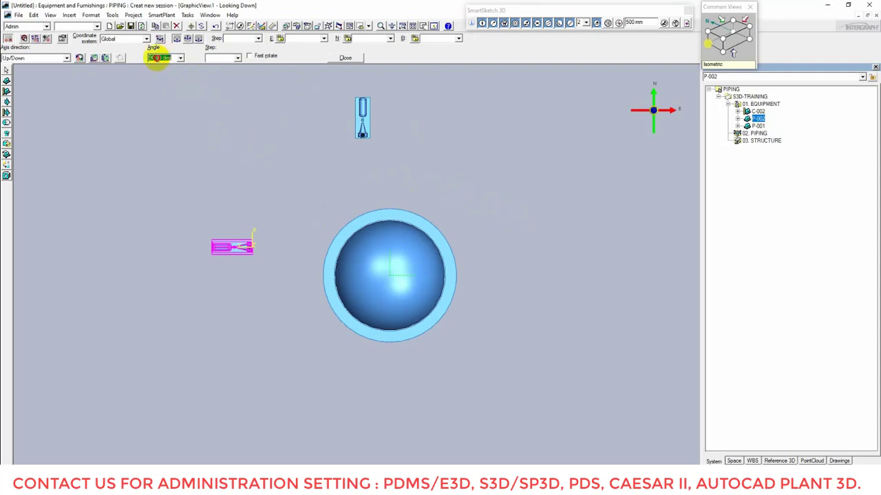
text(90)
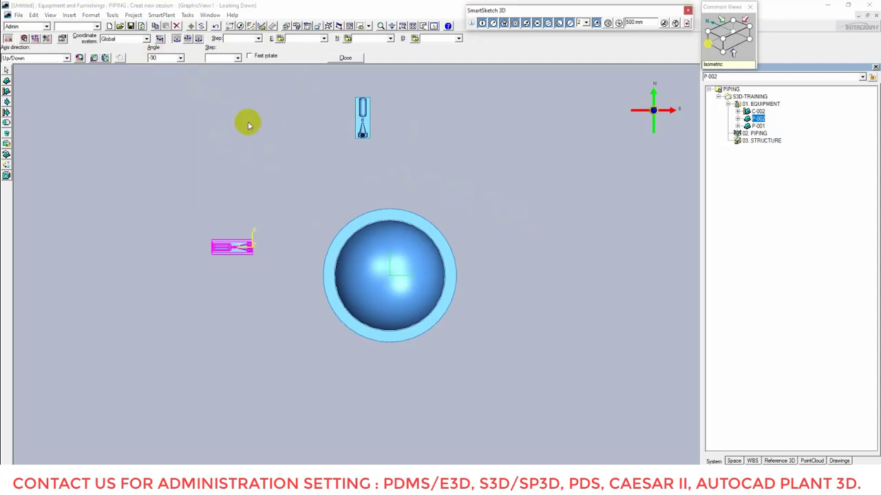
key(Return)
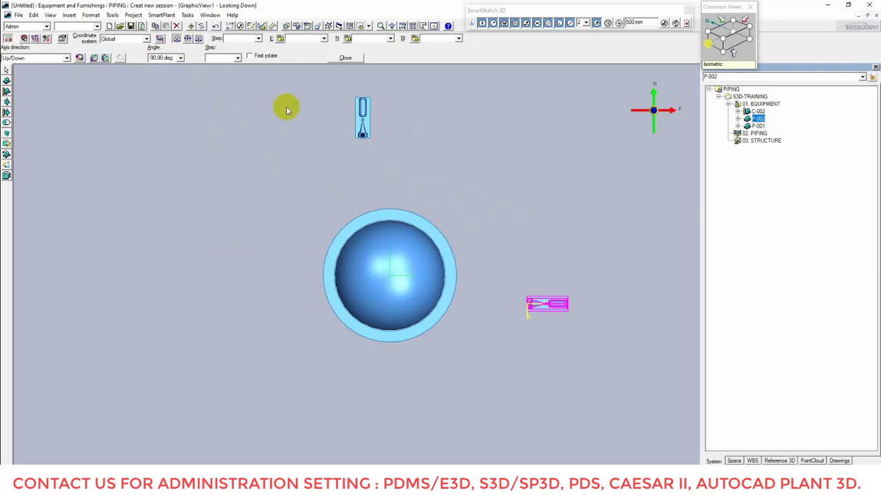
click(345, 57)
click(434, 179)
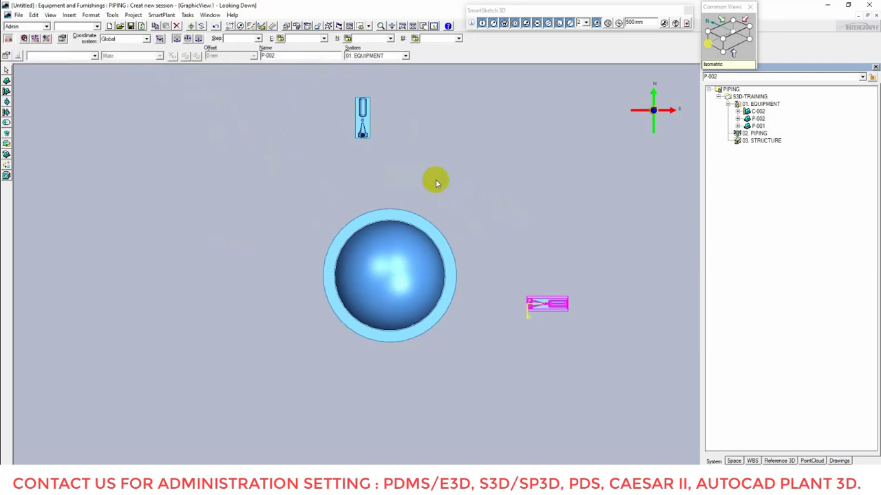
Step: Select pumps P-002 and P-001 together and start a mirror copy of them in To Point mode
scroll(466, 227, down, 1)
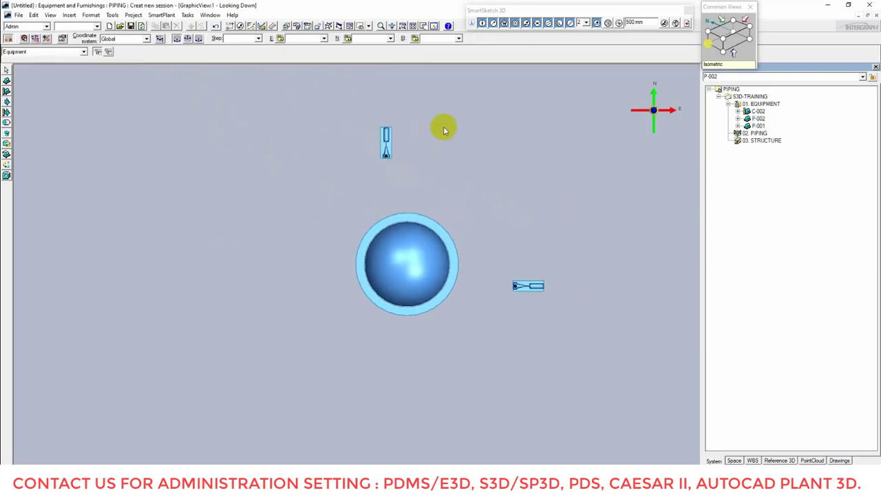
drag(493, 247, 579, 318)
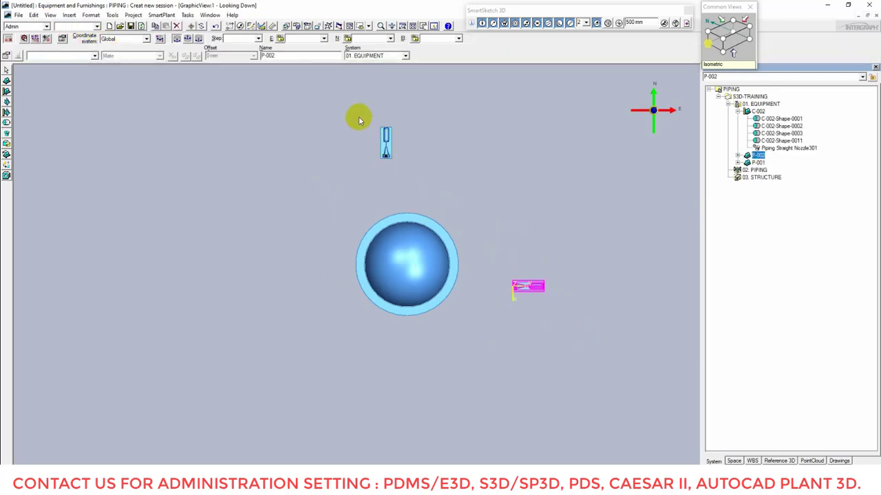
ctrl+drag(360, 120, 424, 178)
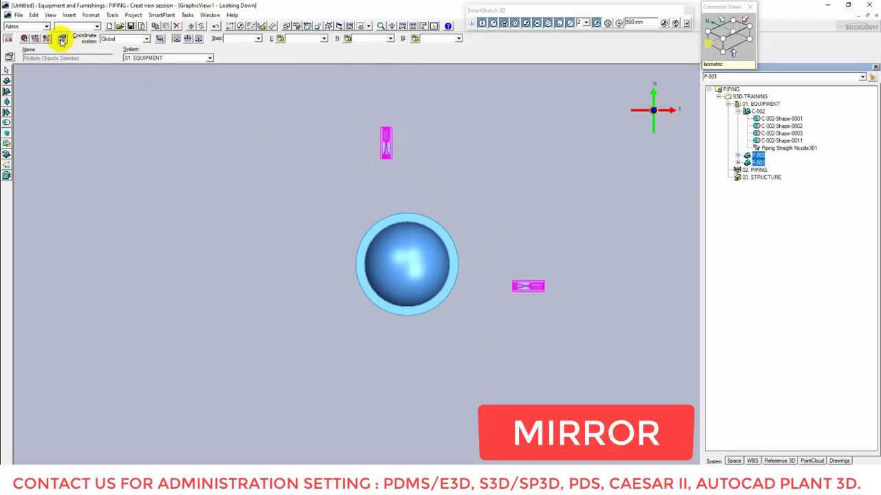
click(33, 14)
click(57, 140)
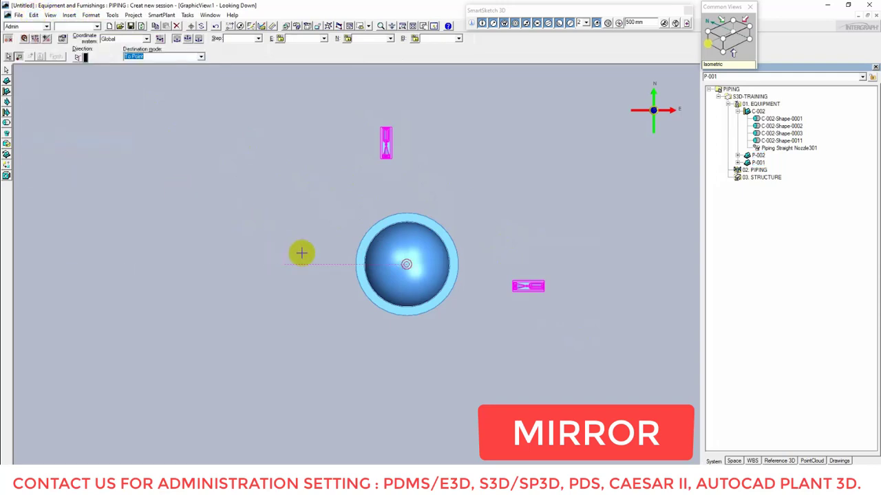
Step: Try to mirror copy both pumps under 01. EQUIPMENT using a freehand point west of vessel C-002's centre
click(407, 265)
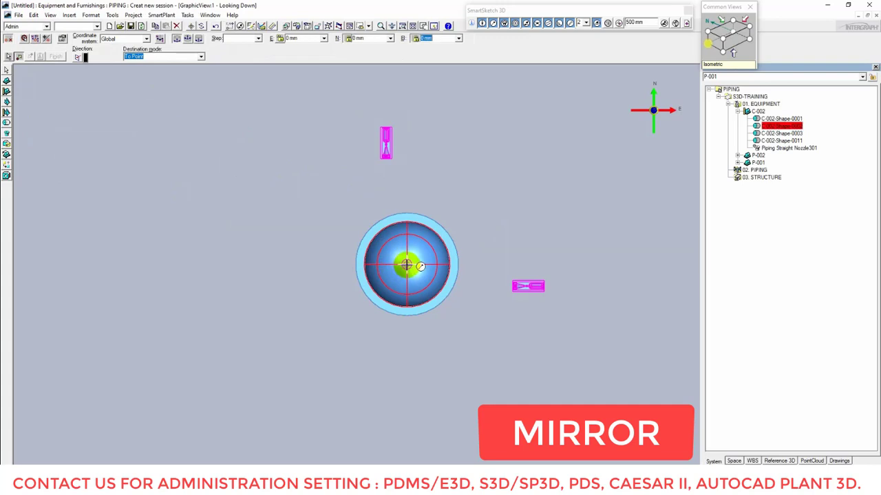
click(406, 265)
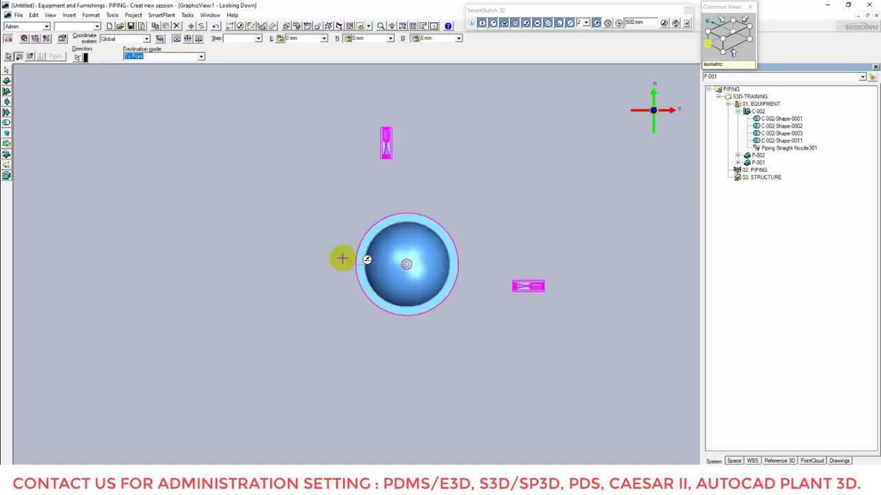
click(259, 258)
key(ctrl+v)
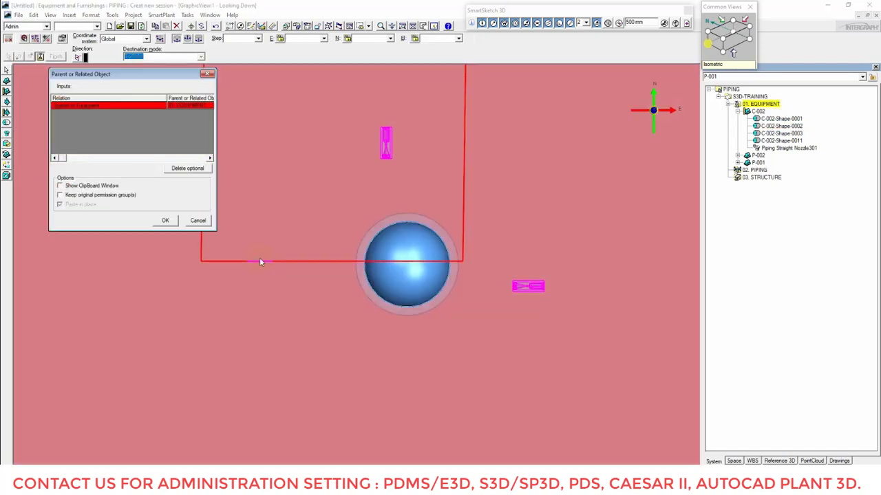
click(166, 221)
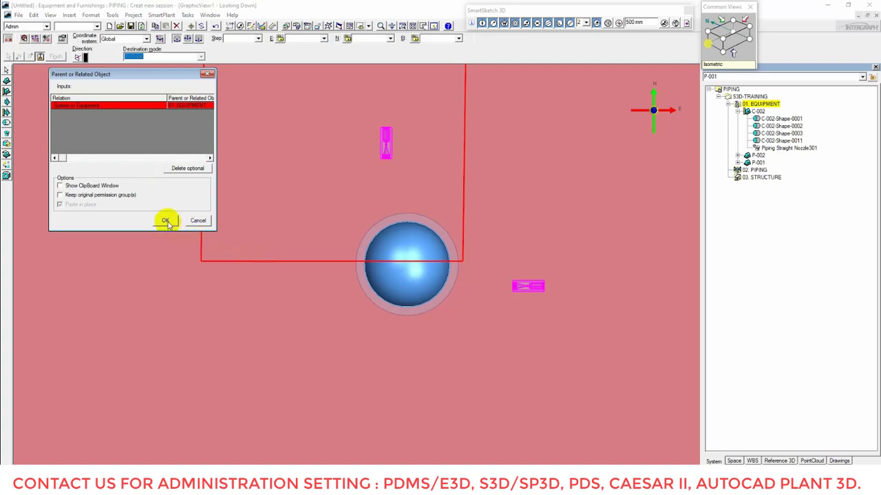
click(167, 222)
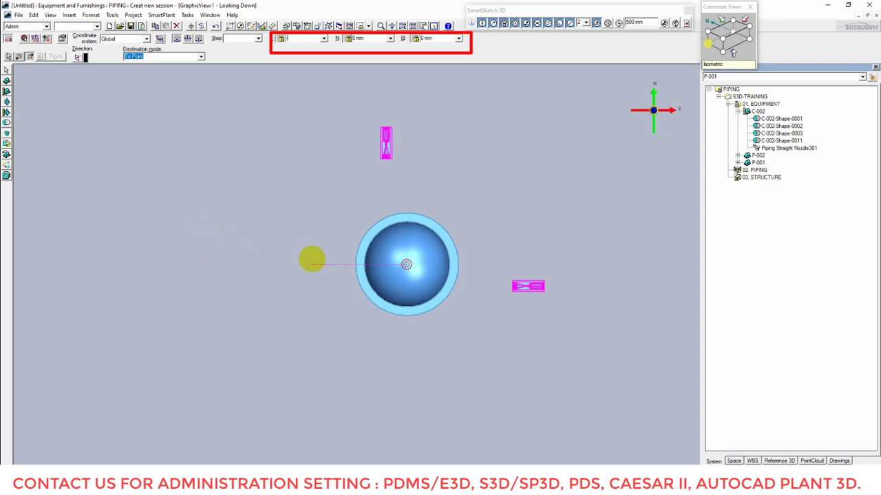
Step: Mirror copy both pumps to a point 4000 mm west of the vessel's centre, under 01. EQUIPMENT with original permission groups kept
key(Return)
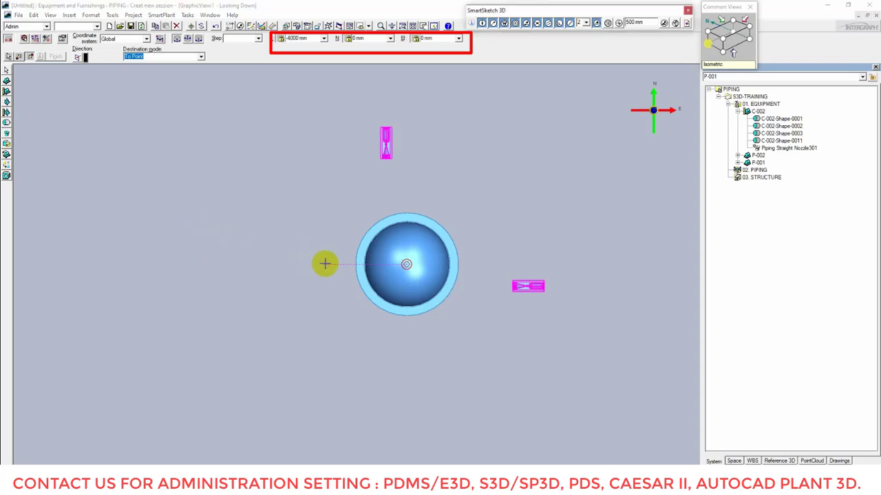
key(ctrl+v)
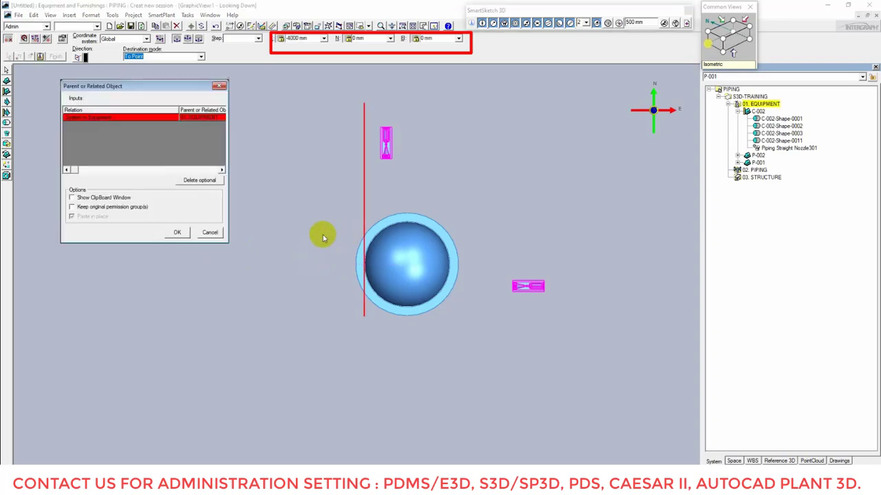
click(122, 207)
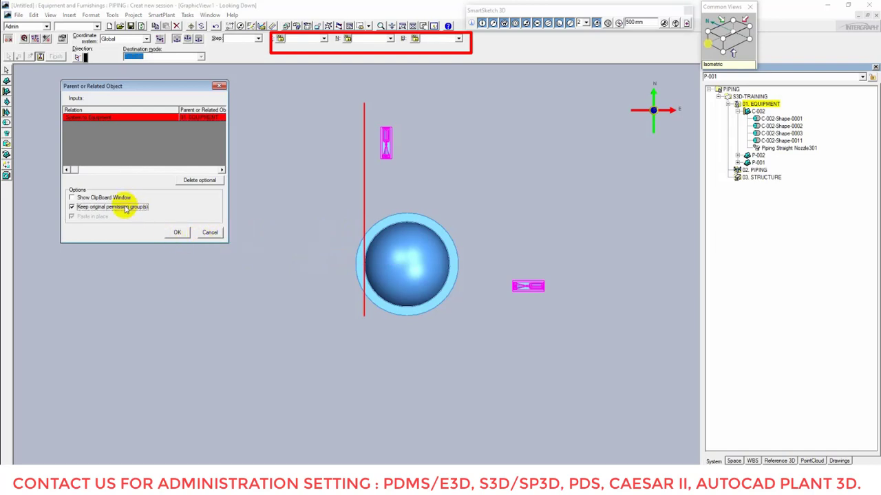
click(177, 233)
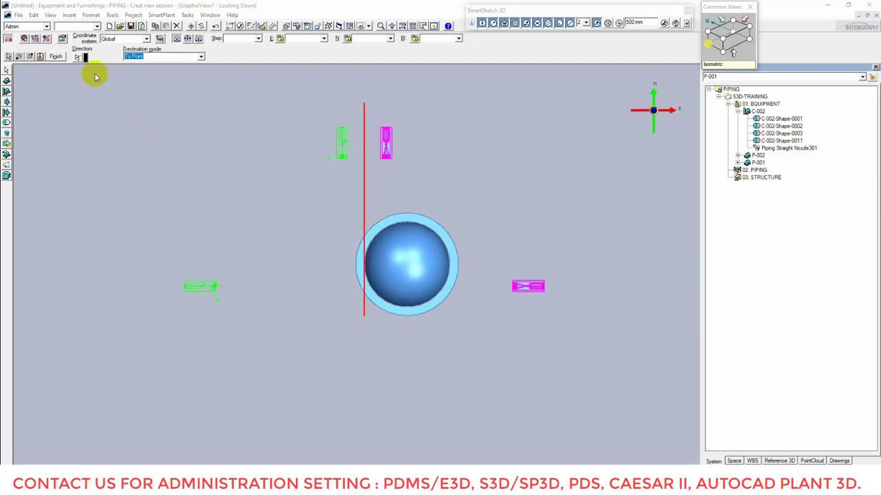
click(56, 57)
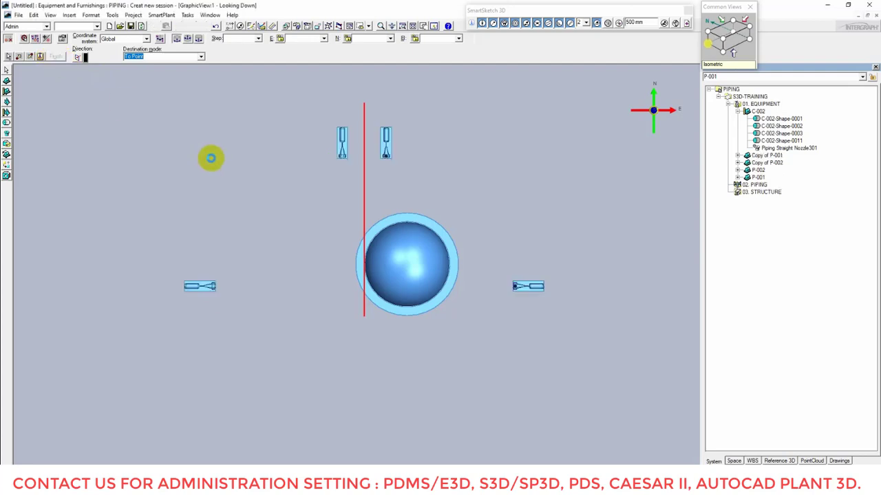
click(278, 163)
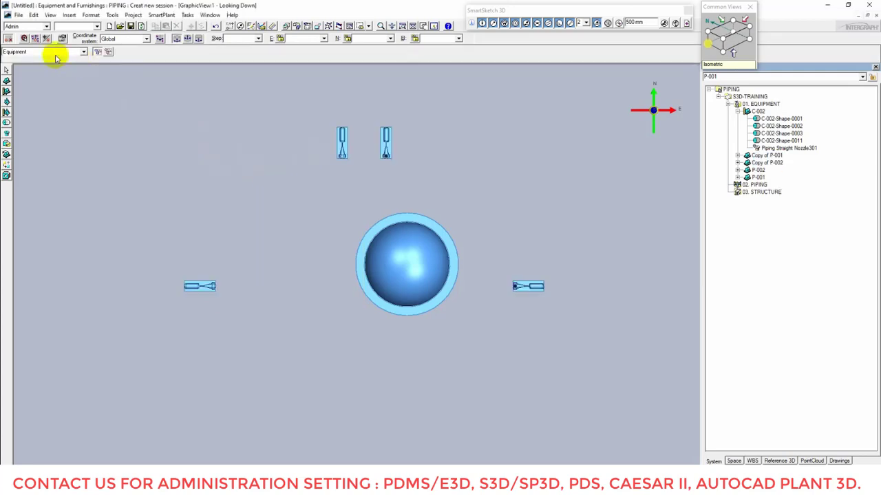
Step: Place the coordinate reference at the centre of vessel C-002 and shift P-001 and Copy of P-001 east
click(24, 38)
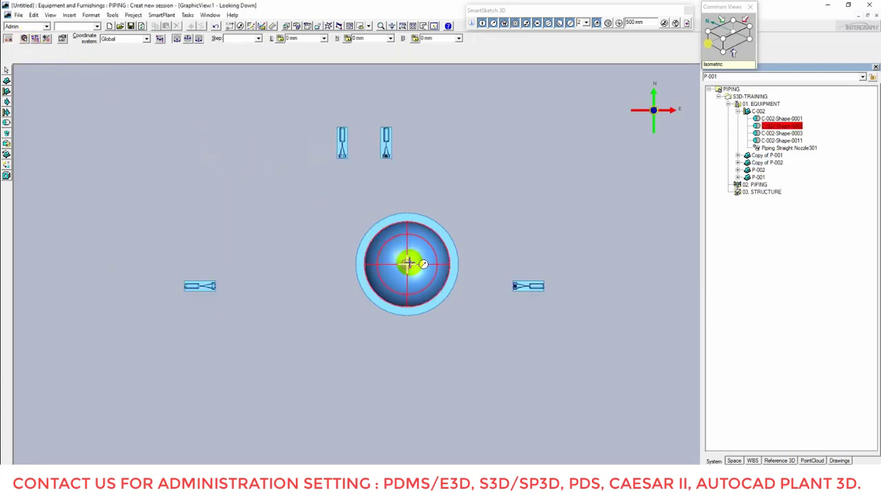
click(334, 128)
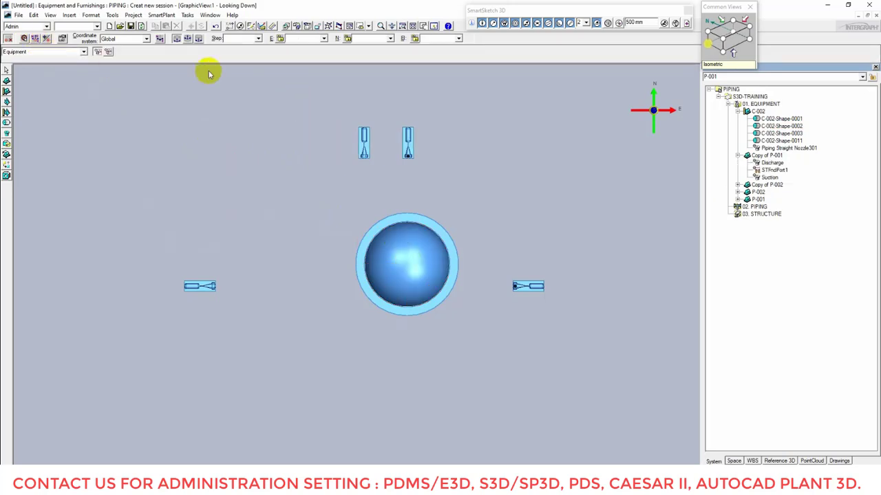
Step: Measure the distance from the suction nozzle of Copy of P-001 to the vessel-facing end of Copy of P-002
click(271, 27)
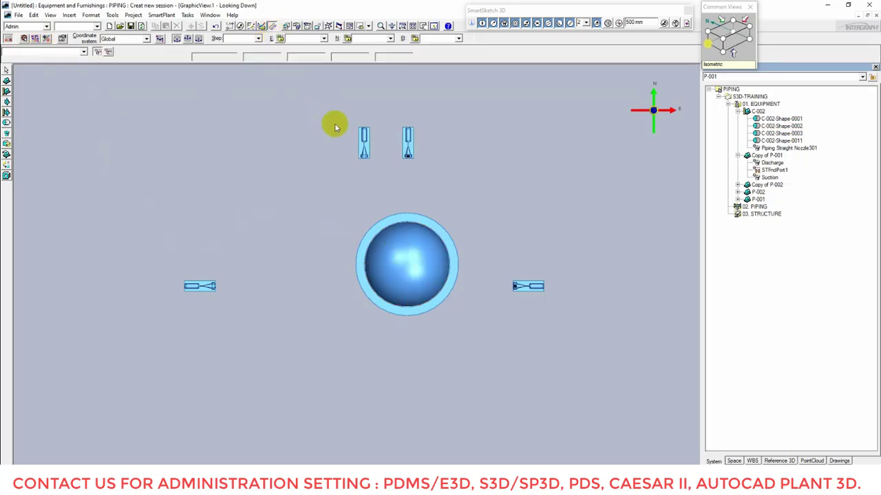
click(364, 157)
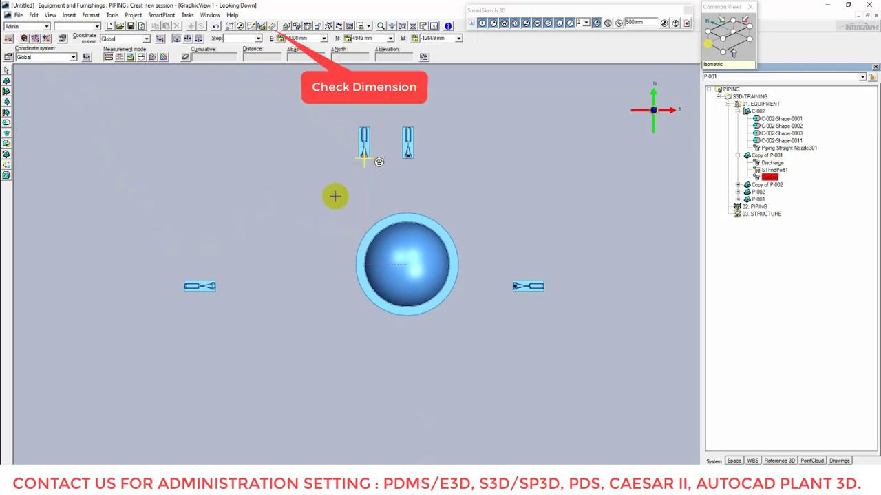
click(215, 285)
scroll(206, 243, up, 2)
scroll(207, 243, down, 2)
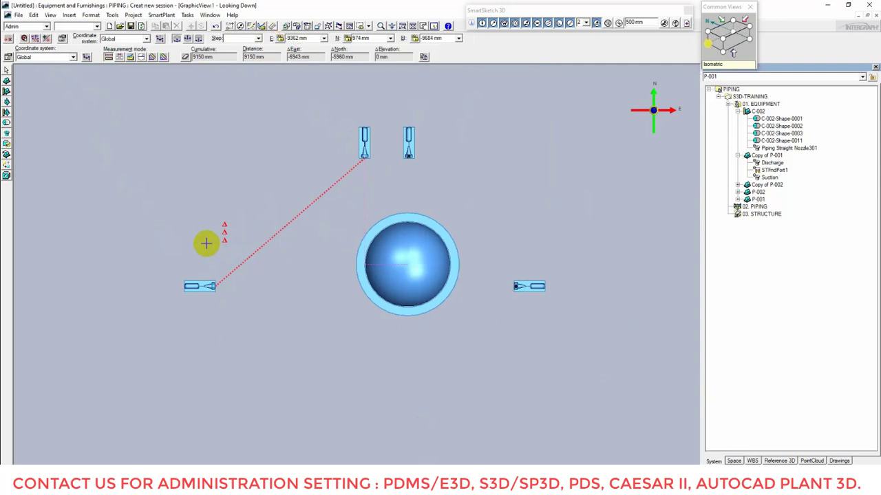
Step: End the distance measurement, hide the SmartSketch 3D controls and refresh the workspace
key(Escape)
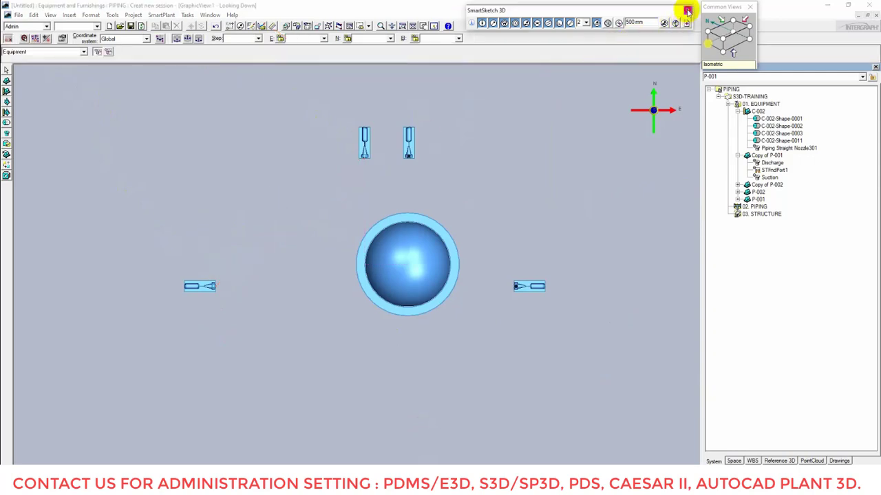
click(687, 10)
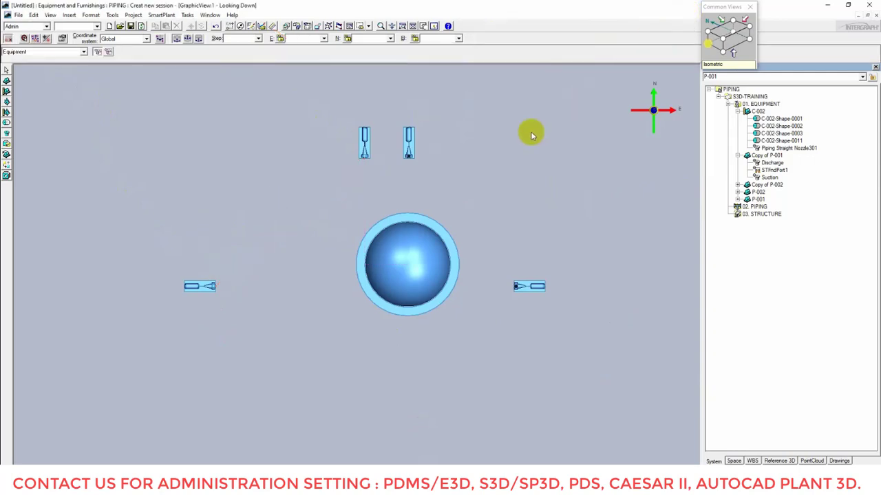
click(141, 26)
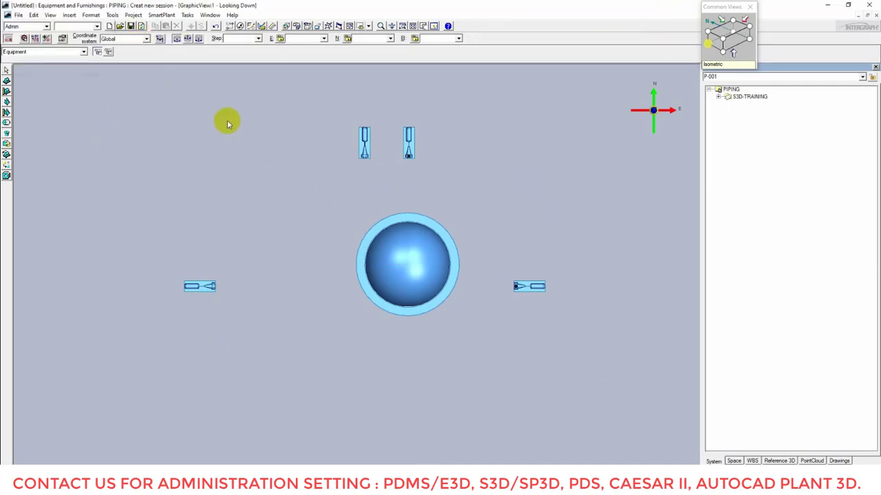
Step: Save the session to the Desktop as a session document named S3D Common Introduction
click(130, 25)
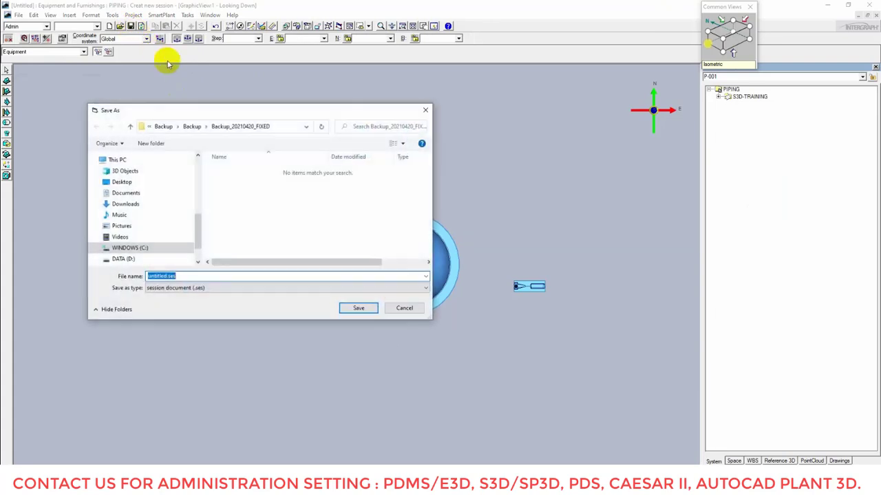
drag(196, 222, 198, 208)
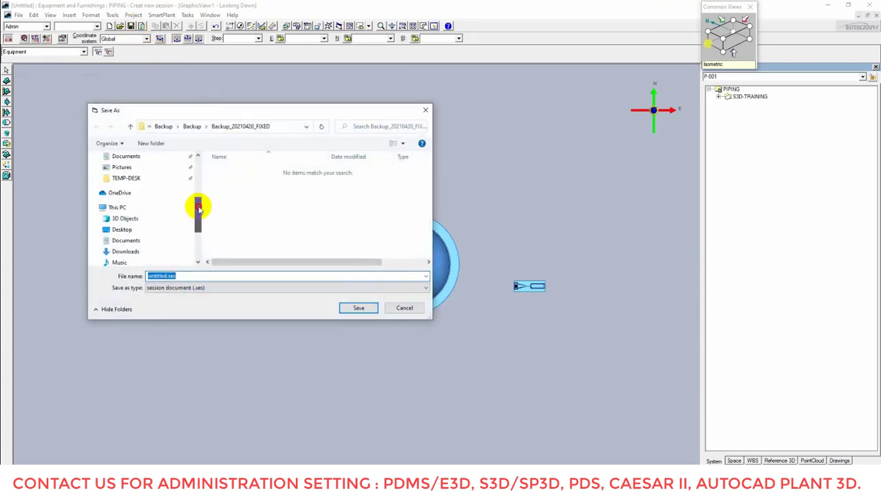
click(122, 229)
text(S3D Common Int)
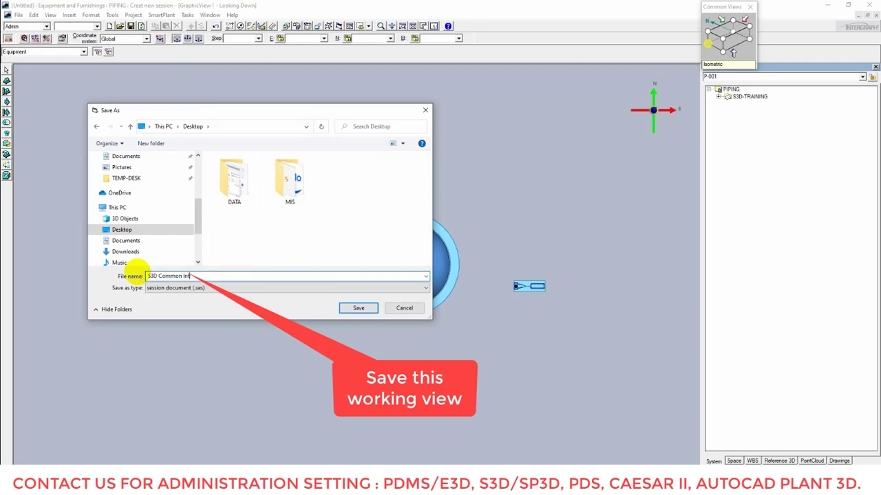
text(roduction)
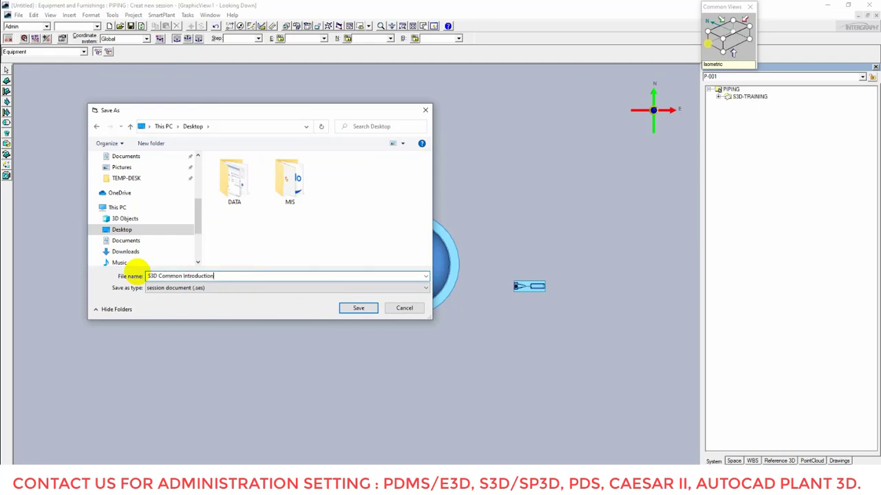
click(361, 308)
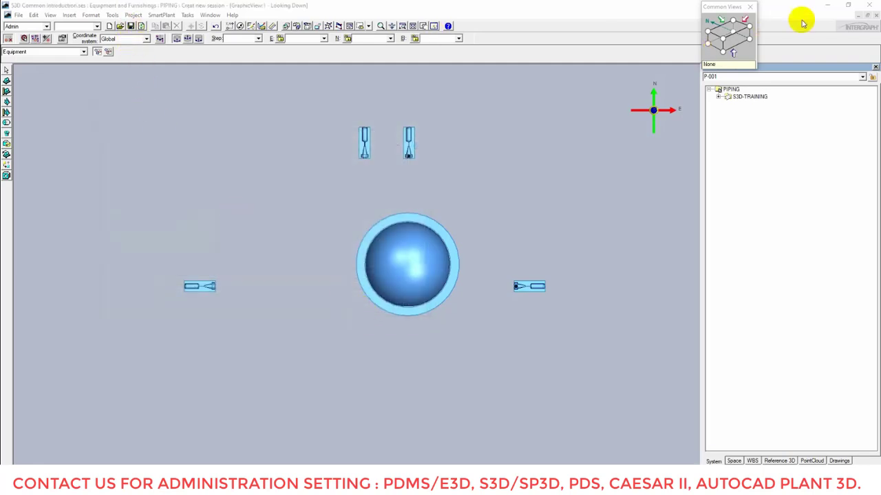
Step: Close Smart 3D with the session changes saved and minimize the PowerPoint window to show the desktop
click(876, 7)
click(436, 272)
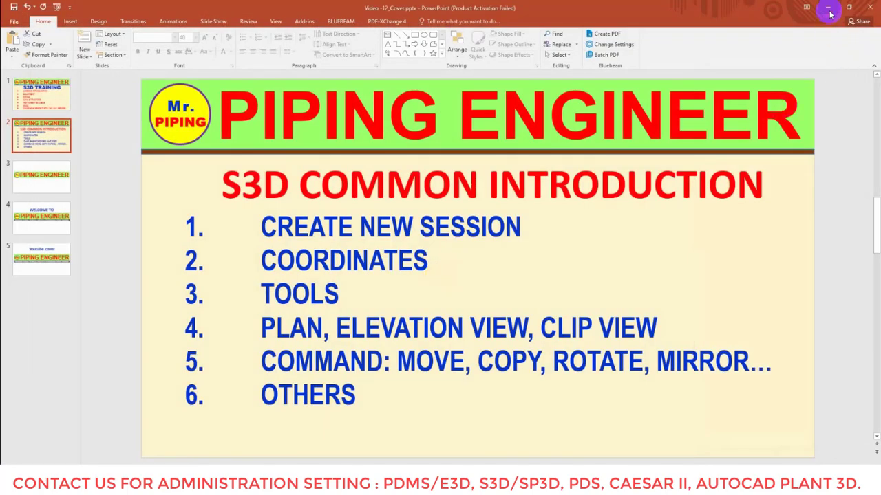
click(829, 13)
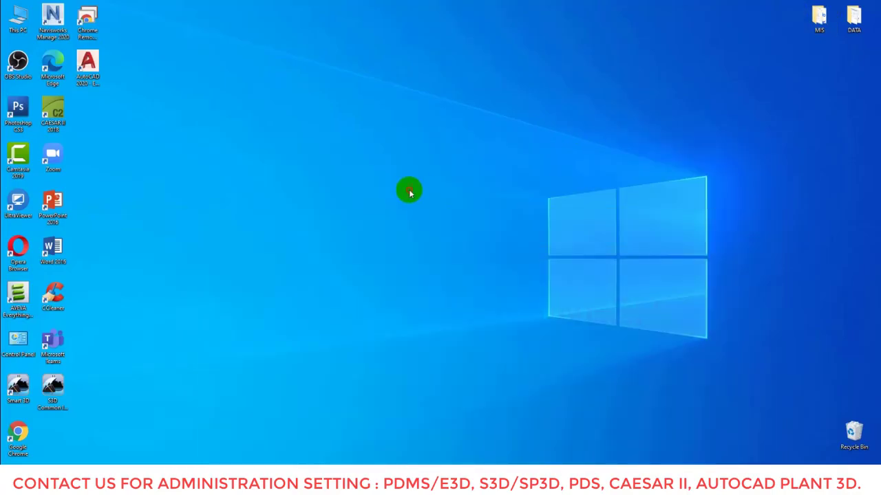
Step: Move the S3D Common Introduction session file to a free area of the desktop and open it in Smart 3D
drag(60, 413, 274, 22)
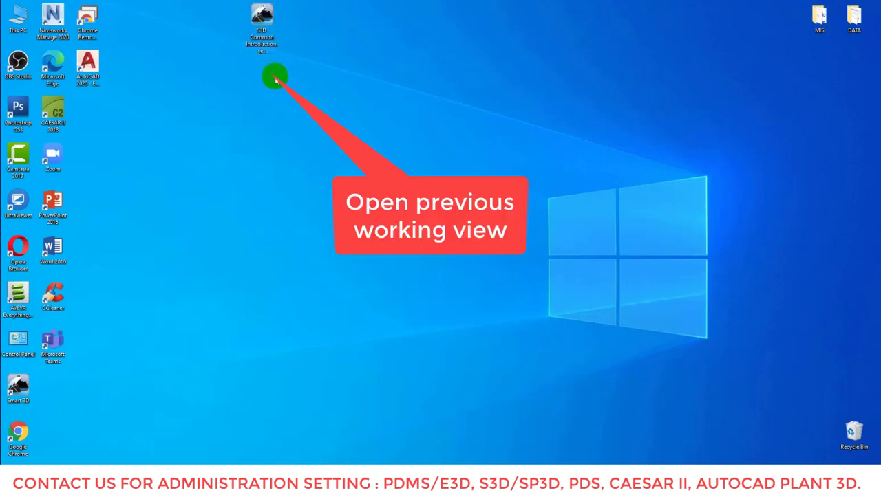
double_click(258, 39)
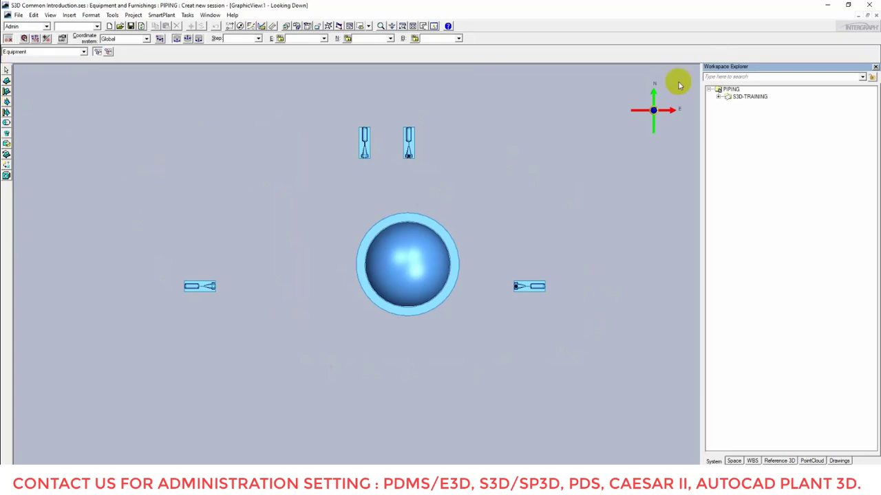
Step: Close the reopened S3D Common Introduction session and save its changes
click(870, 4)
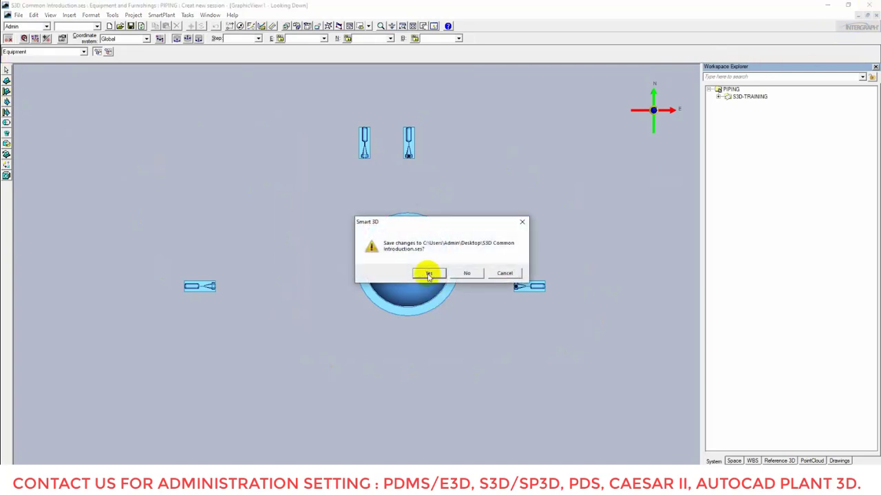
click(429, 272)
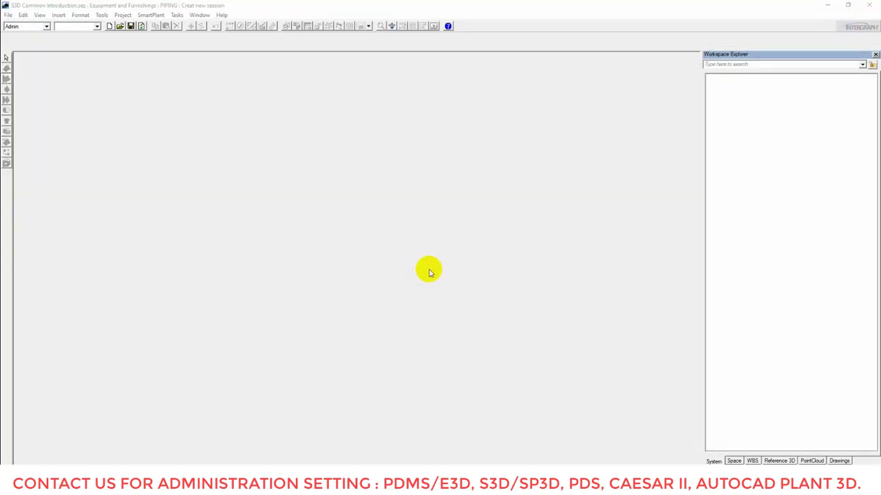